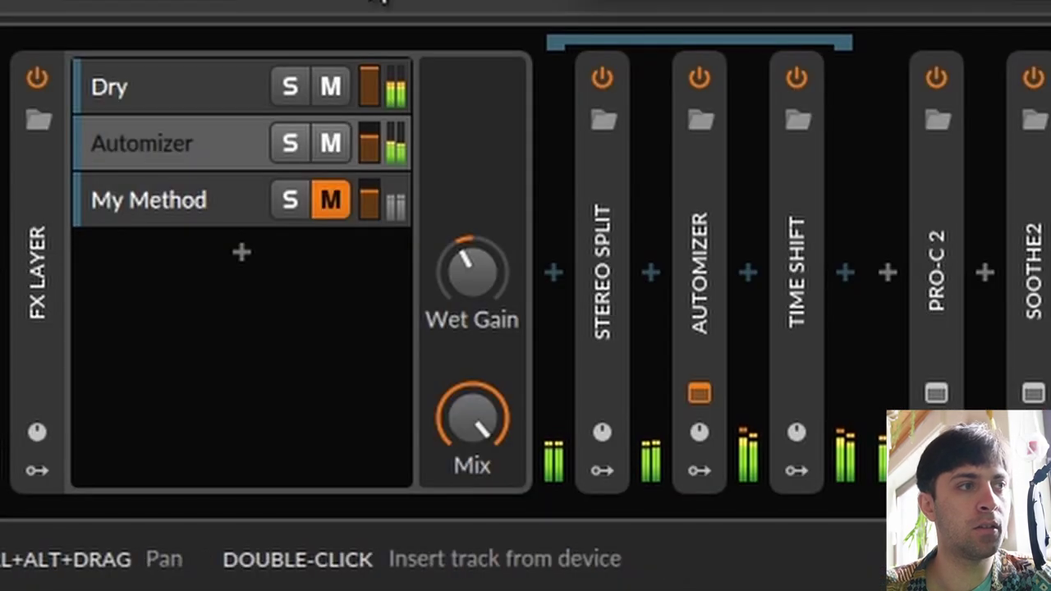
Step: Raise the Automizer layer's volume slightly and mute the Dry layer
{"action": "mouse_move", "coordinate": [366, 146]}
{"action": "left_mouse_down"}
{"action": "mouse_move", "coordinate": [366, 119]}
{"action": "mouse_move", "coordinate": [366, 131]}
{"action": "left_mouse_up"}
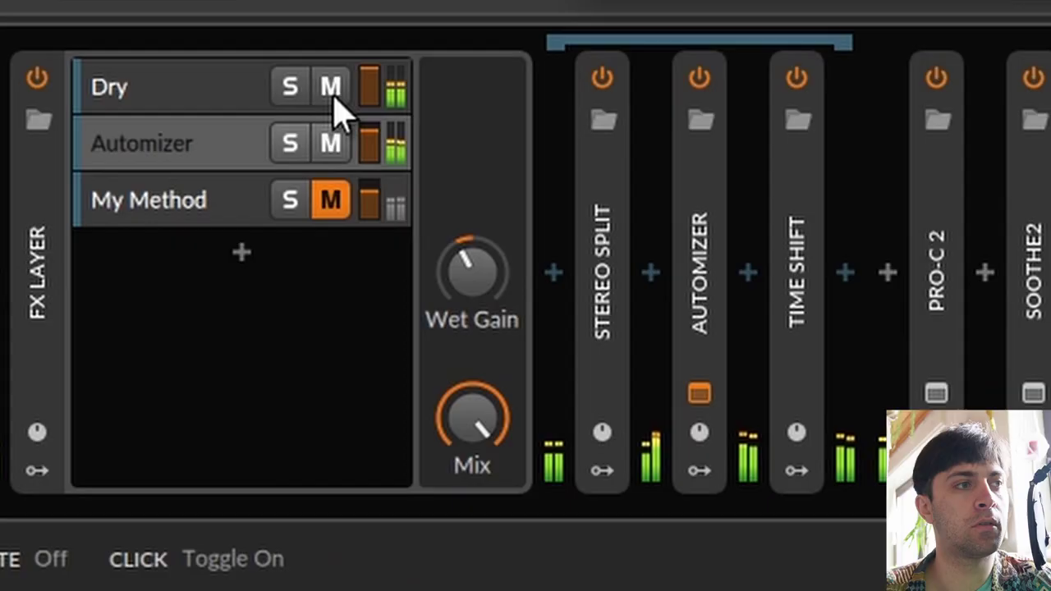
{"action": "left_click", "coordinate": [333, 97]}
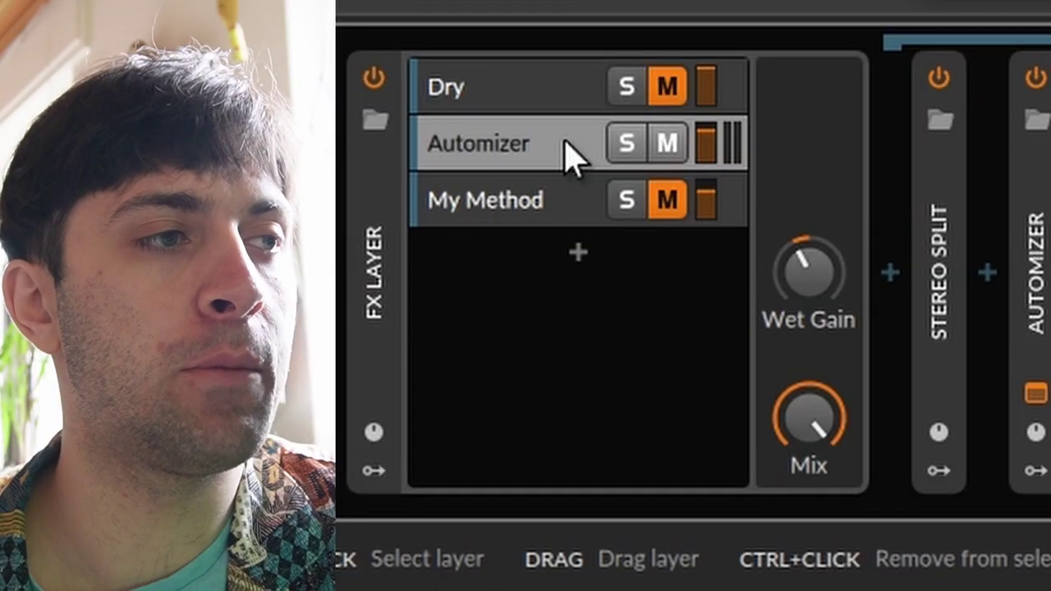
Step: Look through the My Method layer's chain and the Left and Right chains of the Automizer layer's Stereo Split
{"action": "left_click", "coordinate": [499, 204]}
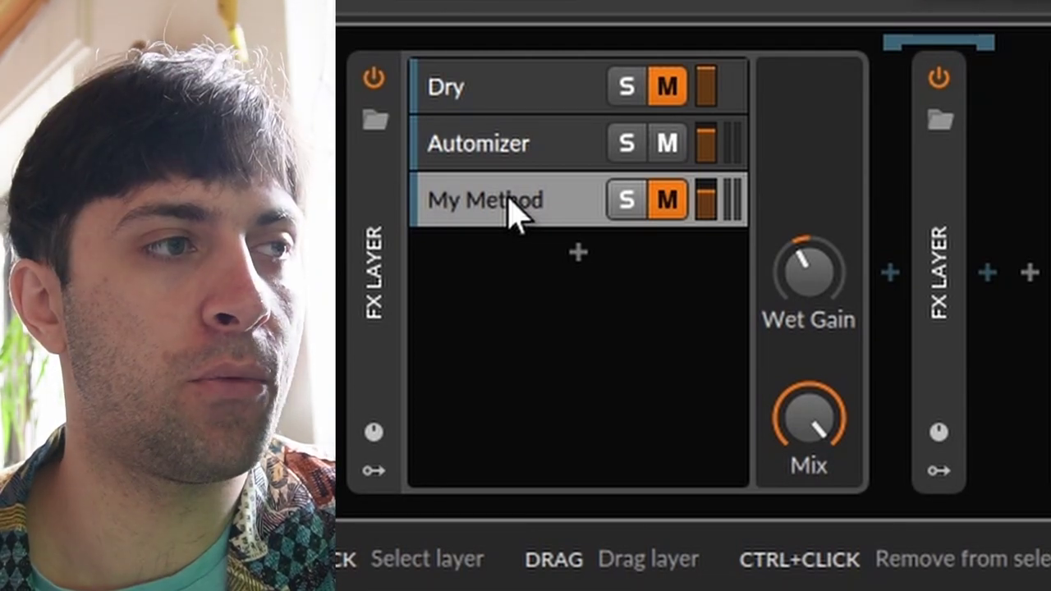
{"action": "left_click", "coordinate": [519, 152]}
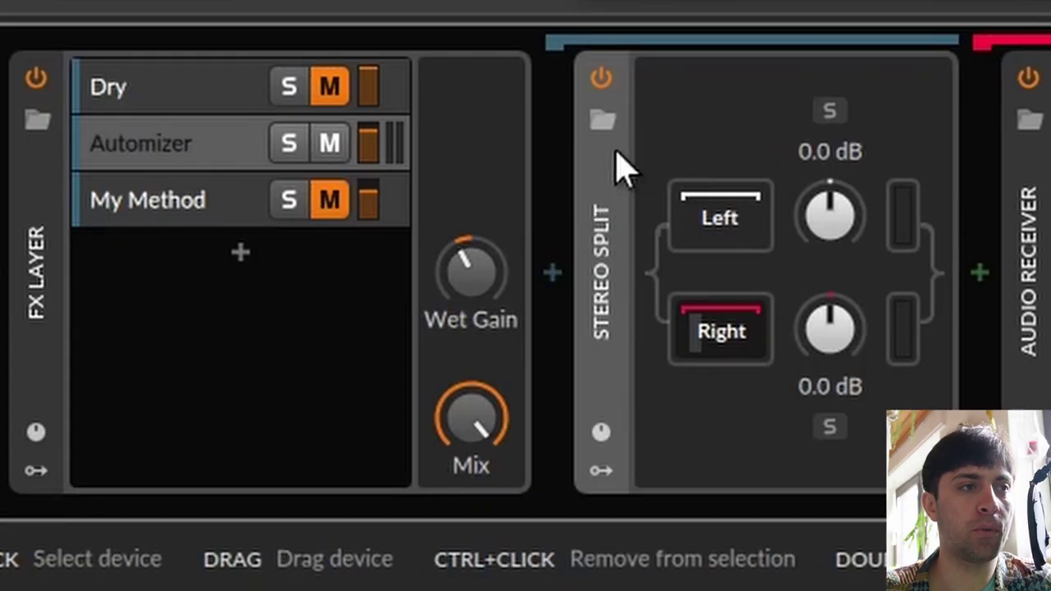
{"action": "left_click", "coordinate": [719, 231]}
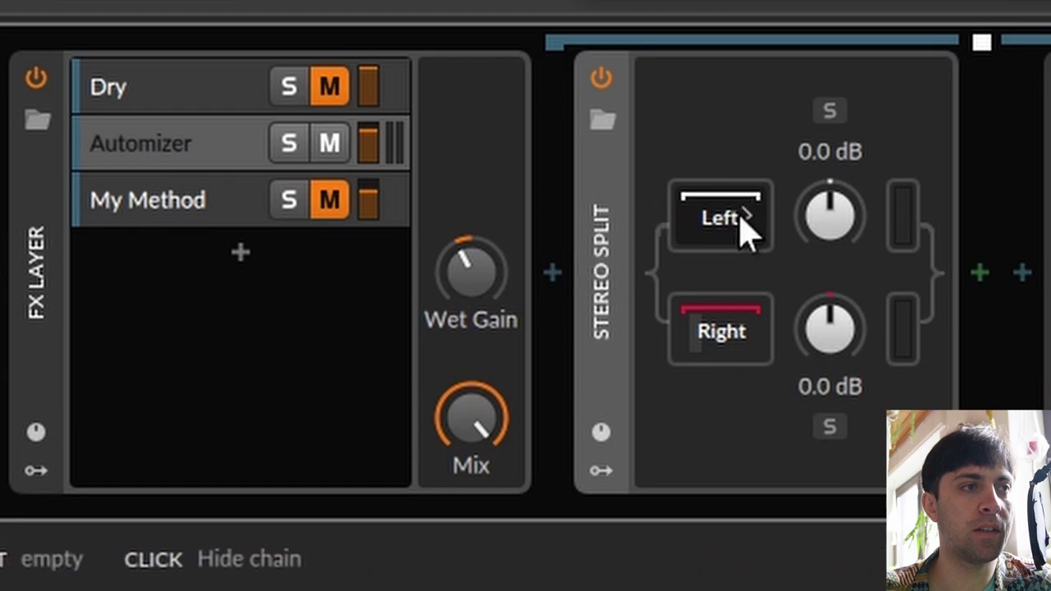
{"action": "left_click", "coordinate": [732, 220]}
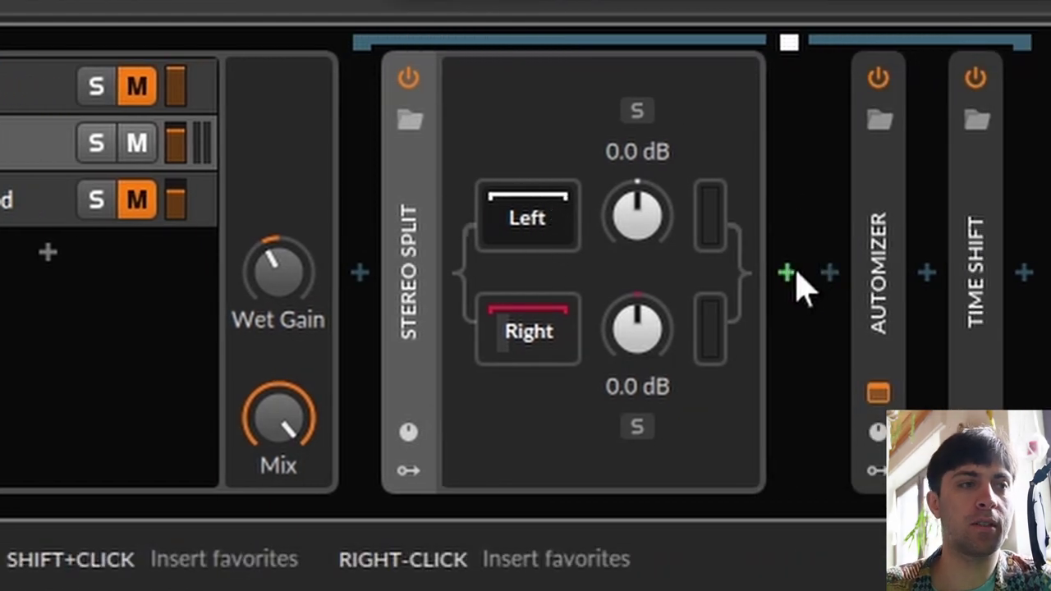
{"action": "left_click", "coordinate": [499, 345]}
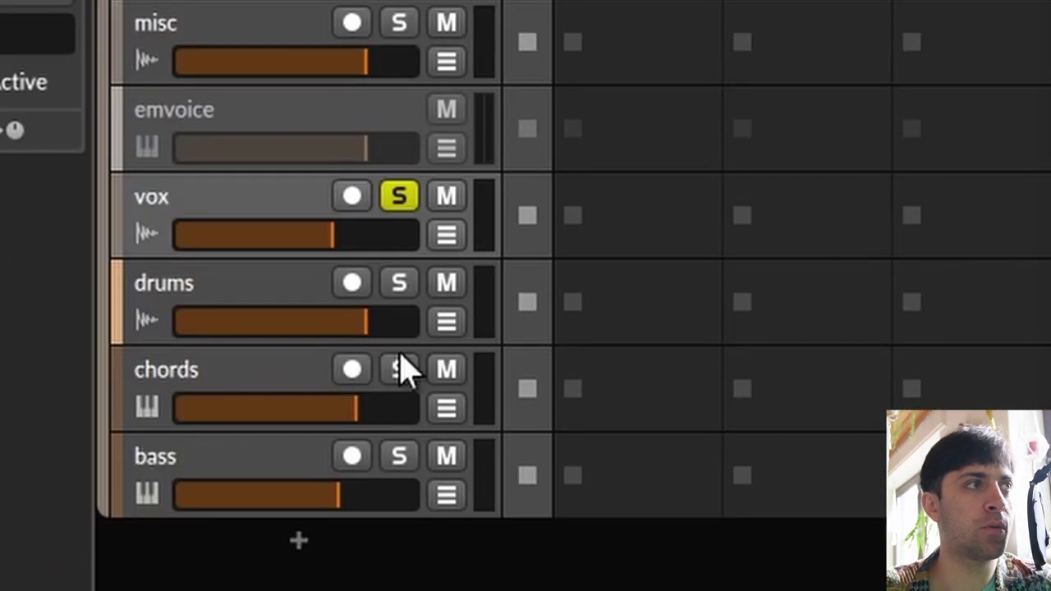
Step: Solo the chords track together with the vox track
{"action": "left_click", "coordinate": [400, 369]}
{"action": "left_click", "coordinate": [406, 210]}
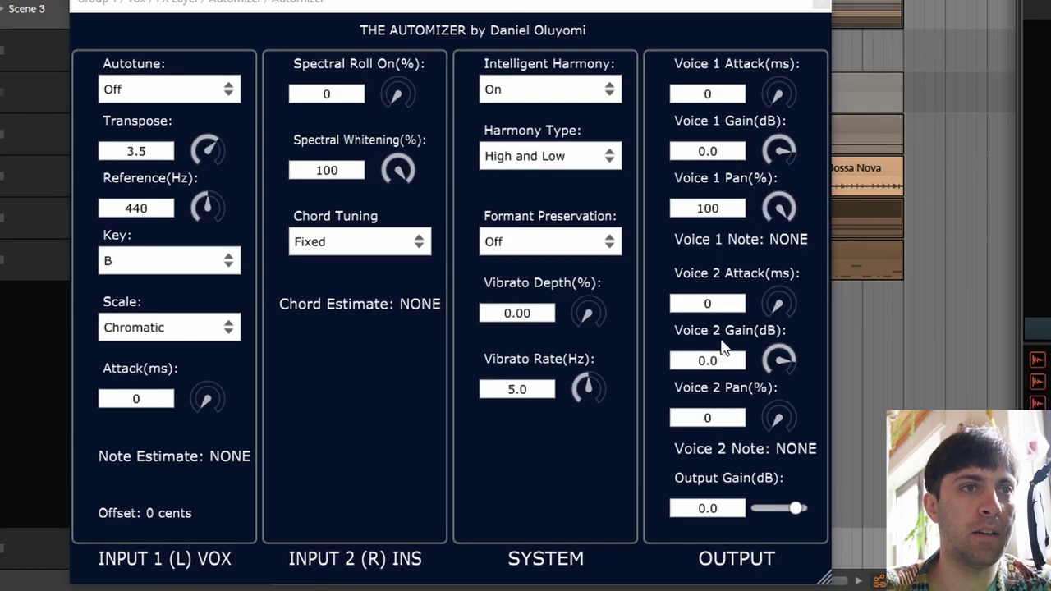
Step: Set the Automizer's Transpose to 2.4, with Voice 2 Pan at 0%
{"action": "left_click_drag", "start_coordinate": [777, 419], "coordinate": [726, 462]}
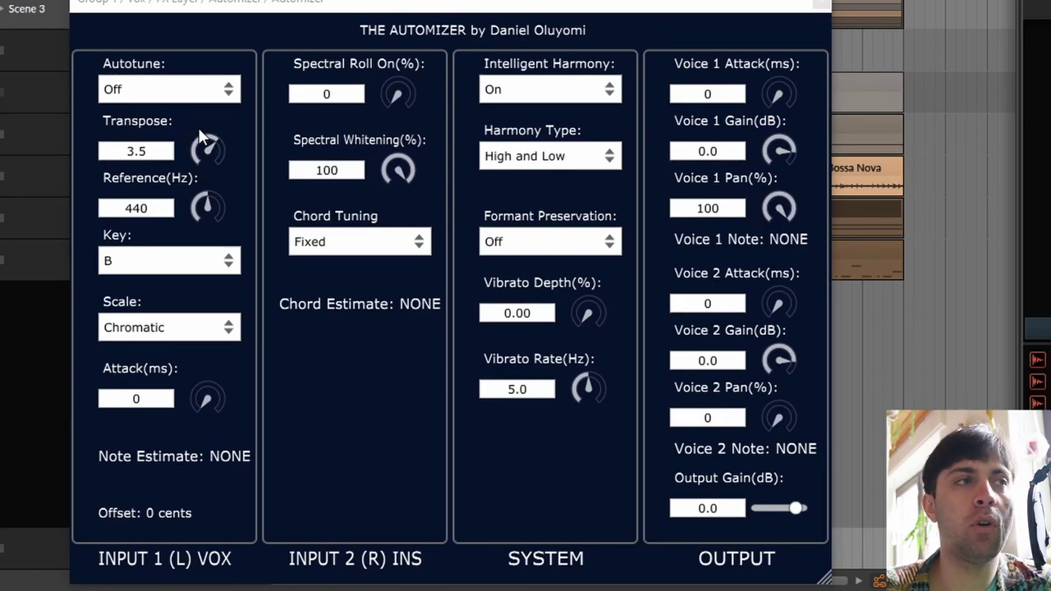
{"action": "left_click_drag", "start_coordinate": [221, 144], "coordinate": [298, 2]}
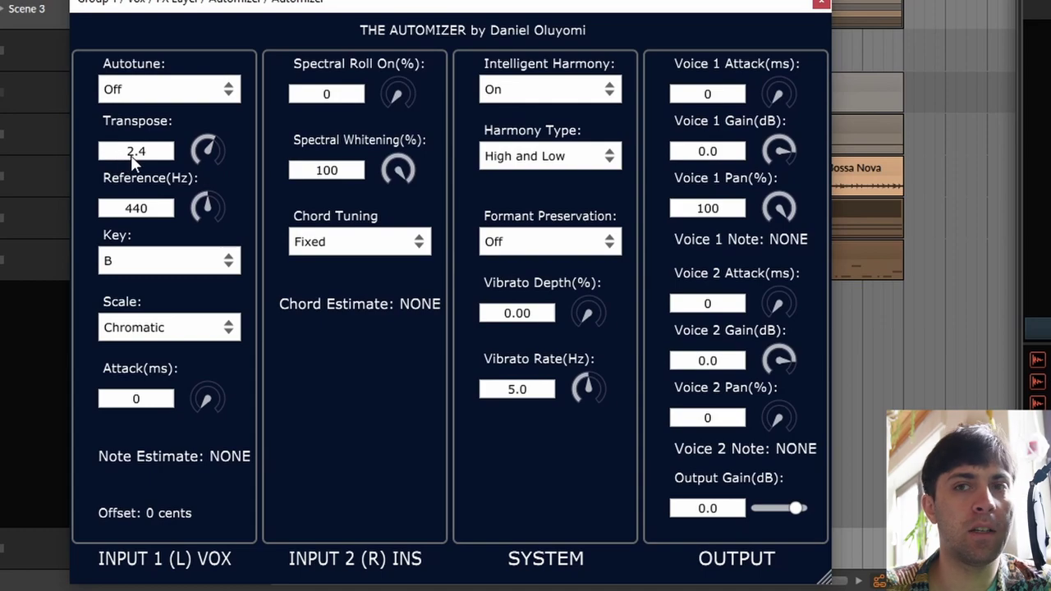
Step: Switch Intelligent Harmony off for comparison and switch it back on
{"action": "left_click", "coordinate": [542, 96]}
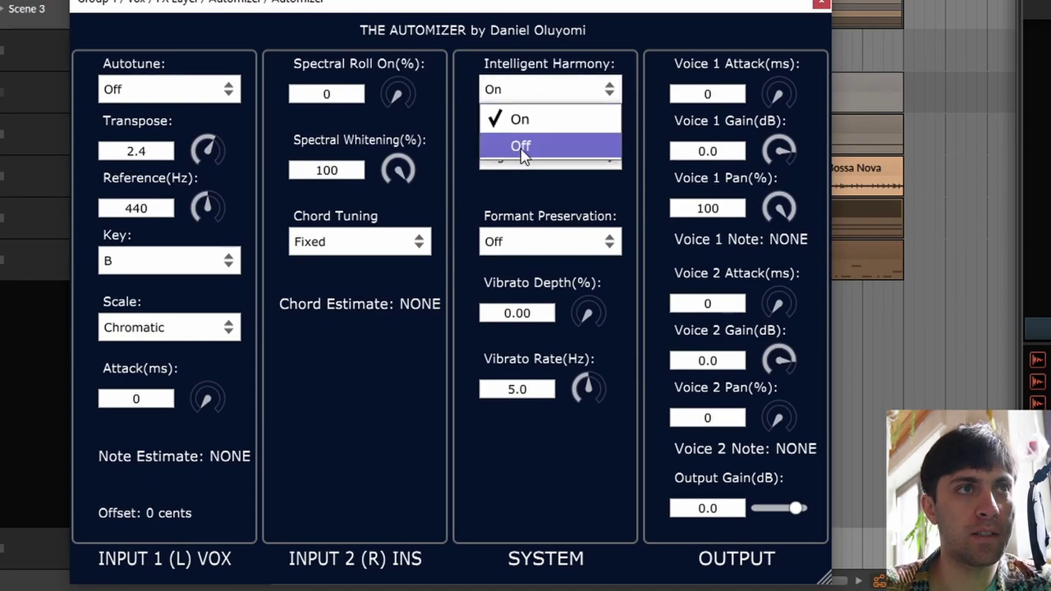
{"action": "left_click", "coordinate": [523, 155]}
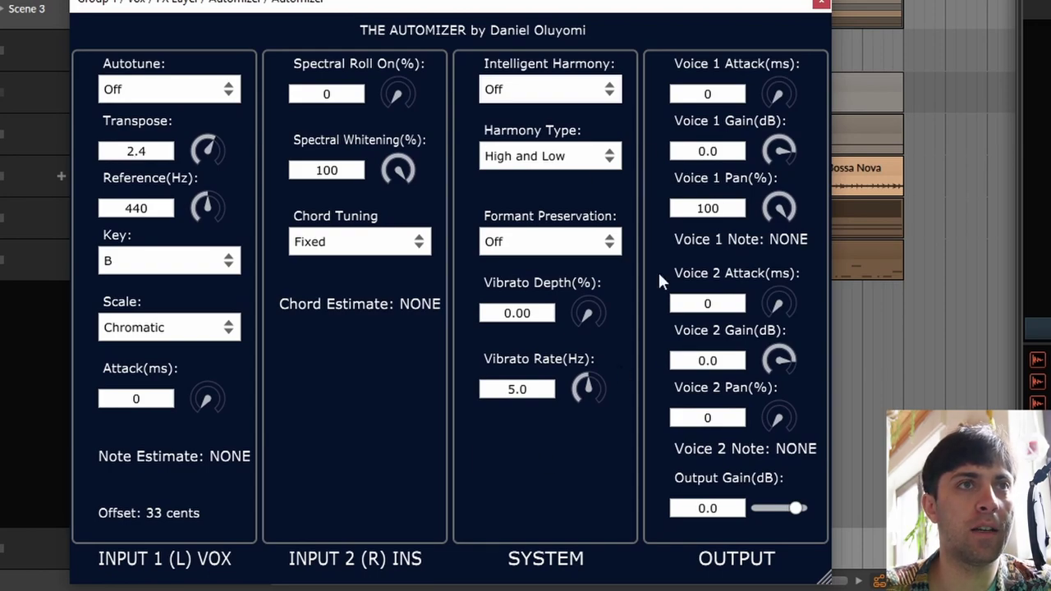
{"action": "left_click", "coordinate": [514, 93]}
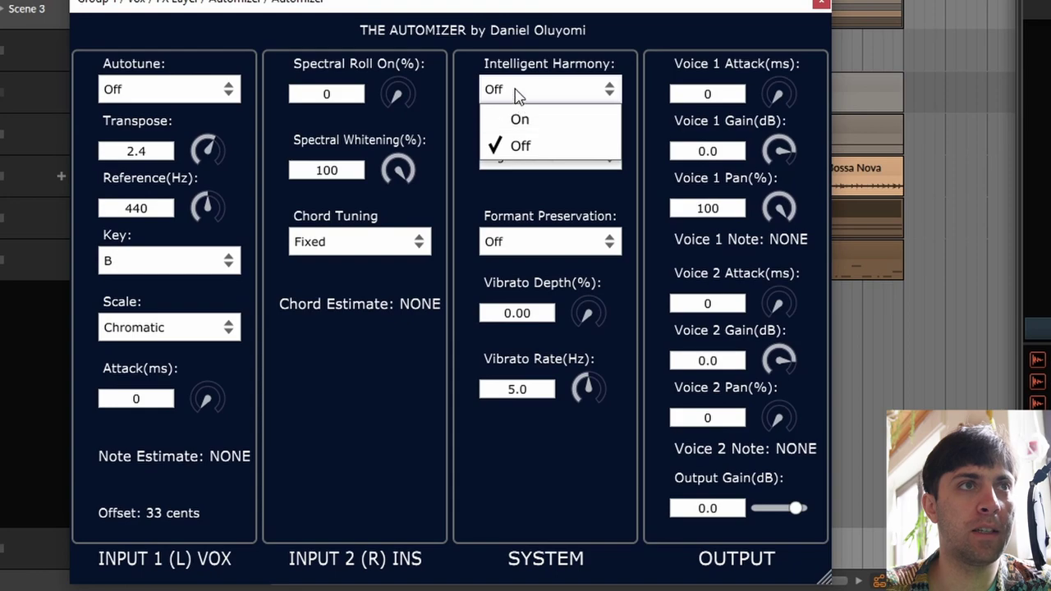
{"action": "left_click", "coordinate": [520, 120]}
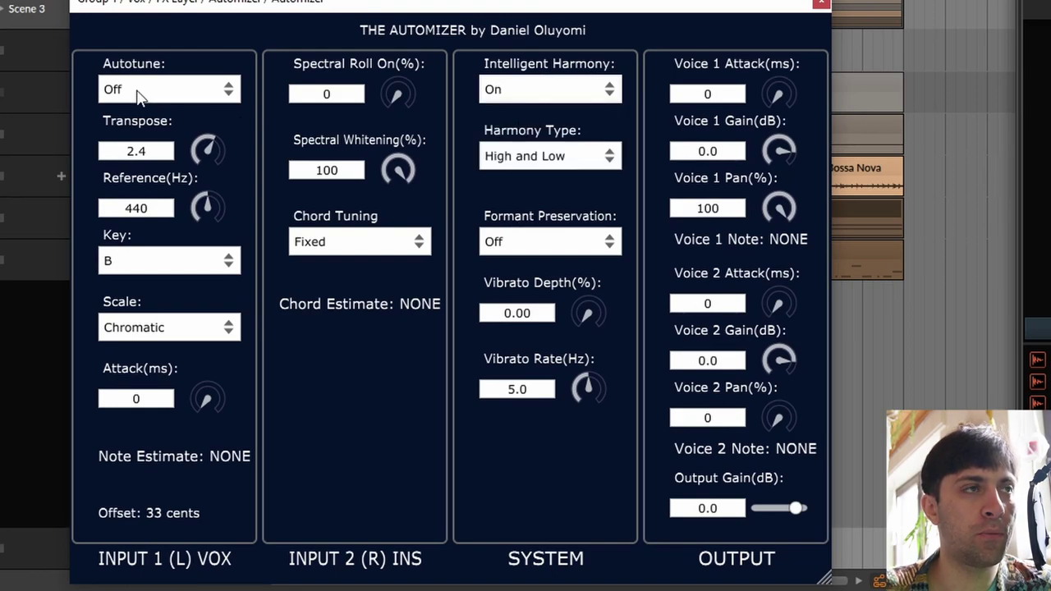
Step: Turn Autotune on, keeping the key at B and the scale at Chromatic
{"action": "left_click", "coordinate": [138, 95]}
{"action": "left_click", "coordinate": [138, 117]}
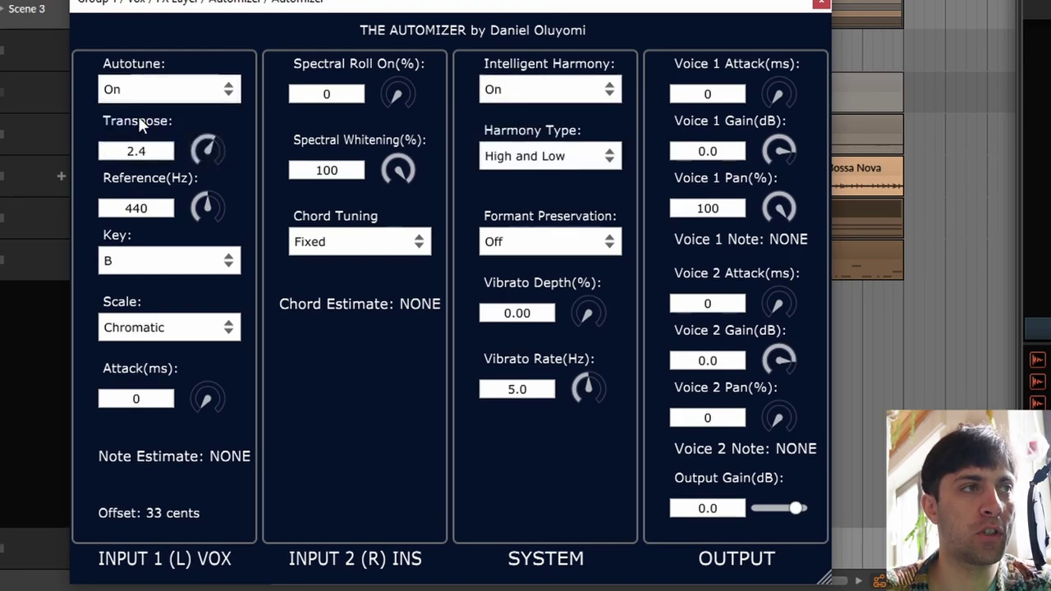
{"action": "left_click", "coordinate": [127, 327]}
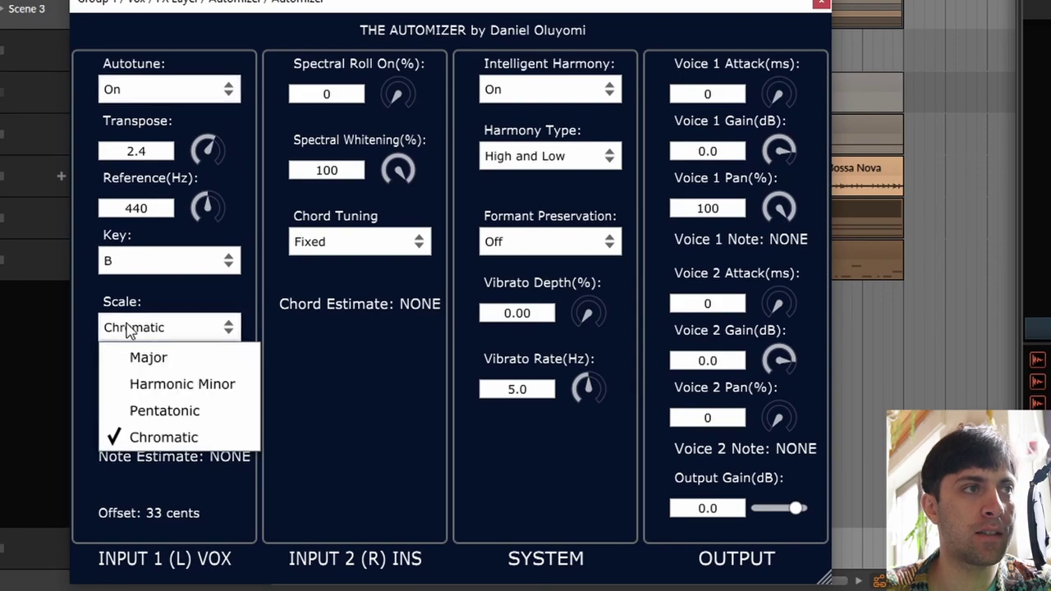
{"action": "left_click", "coordinate": [131, 262]}
{"action": "left_click", "coordinate": [133, 263]}
{"action": "left_click", "coordinate": [131, 327]}
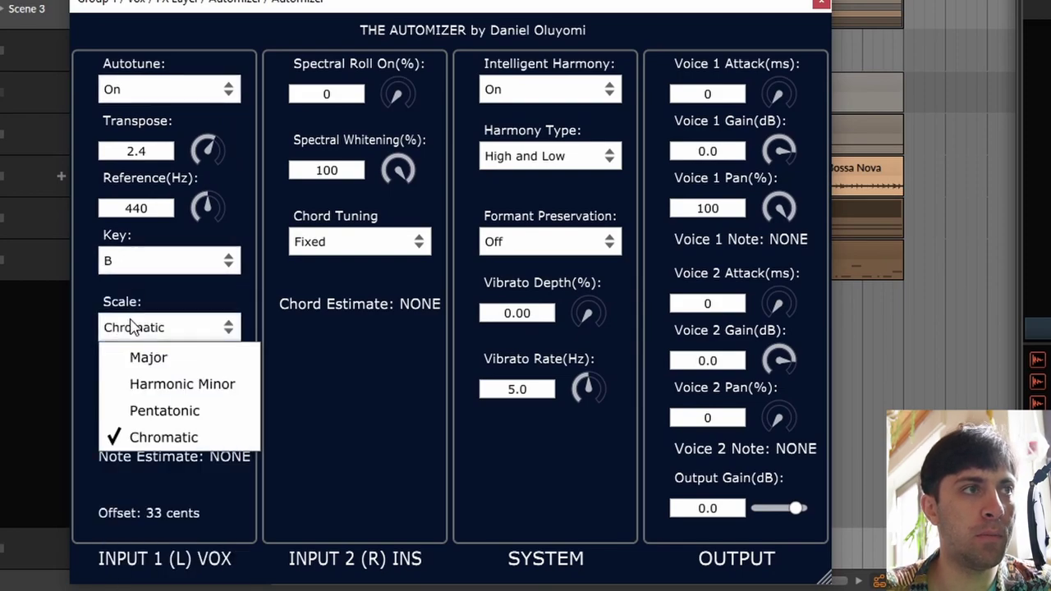
{"action": "left_click", "coordinate": [143, 438]}
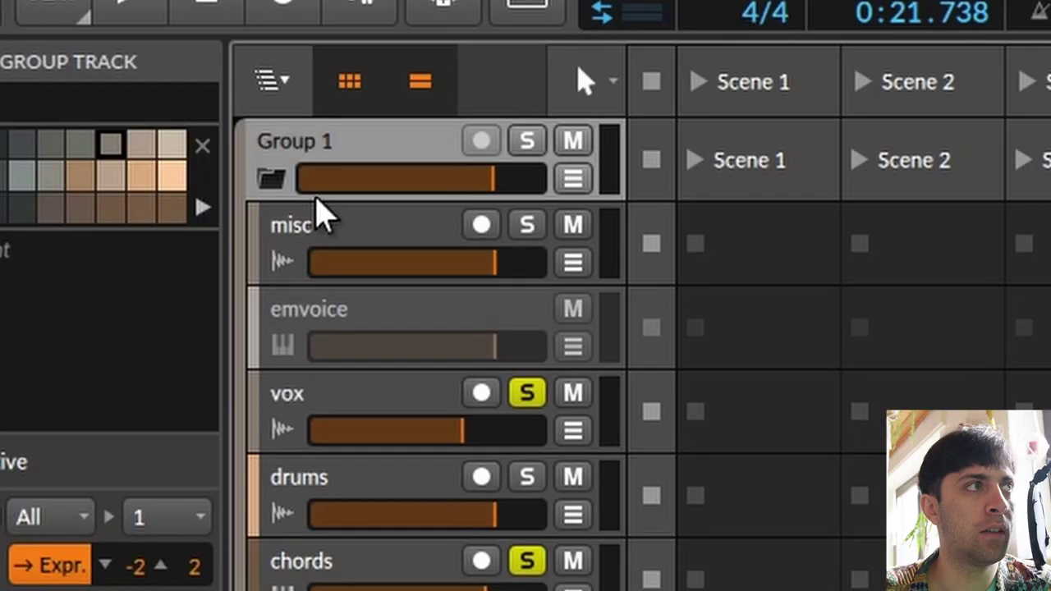
Step: Check the key and scale set in Kerovee on the misc track against the Automizer's scale options
{"action": "left_click", "coordinate": [317, 227]}
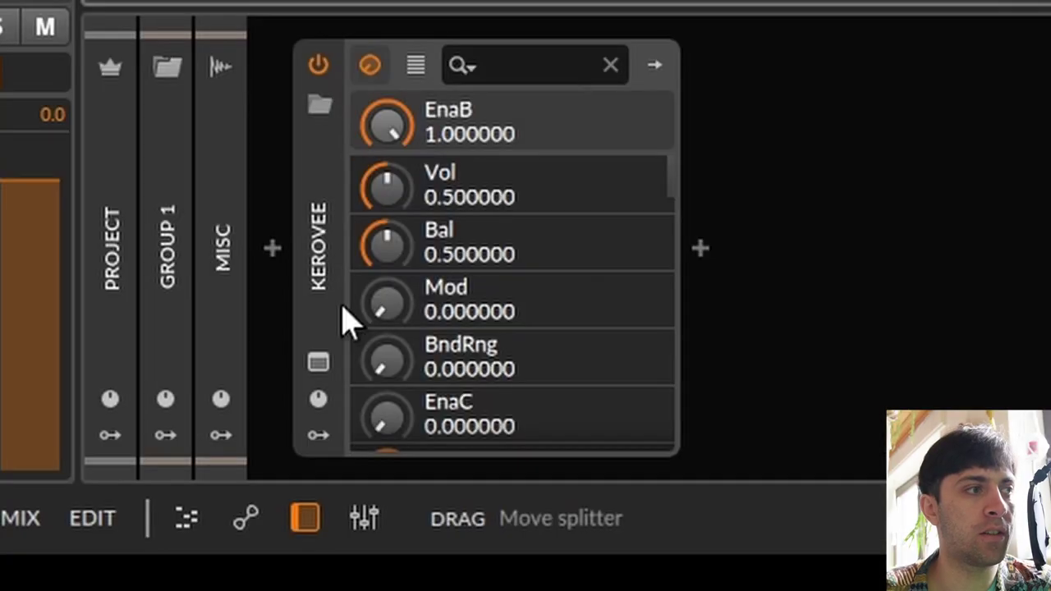
{"action": "left_click", "coordinate": [320, 362]}
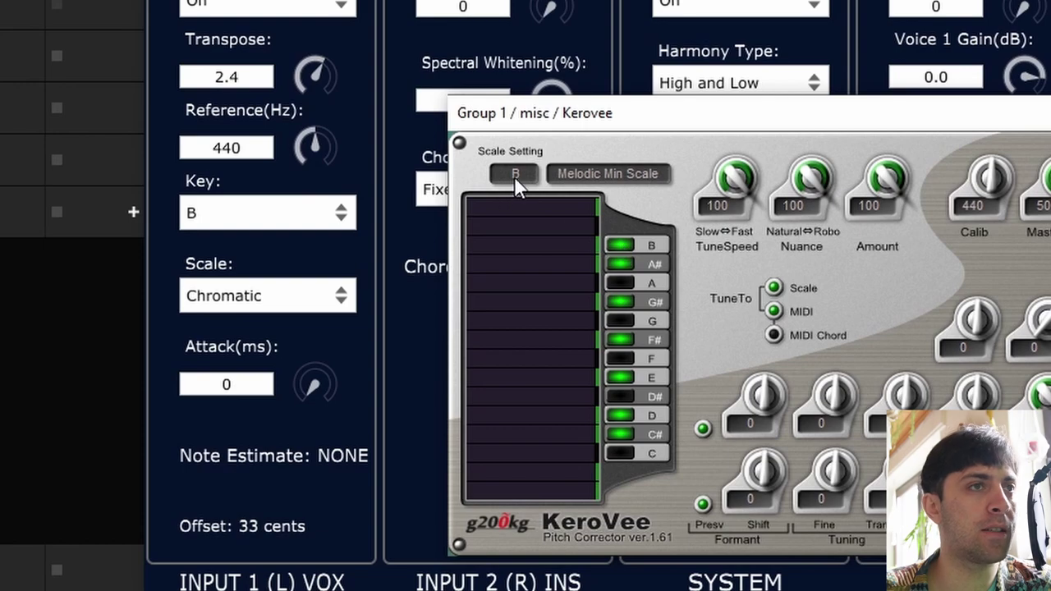
{"action": "left_click", "coordinate": [706, 222]}
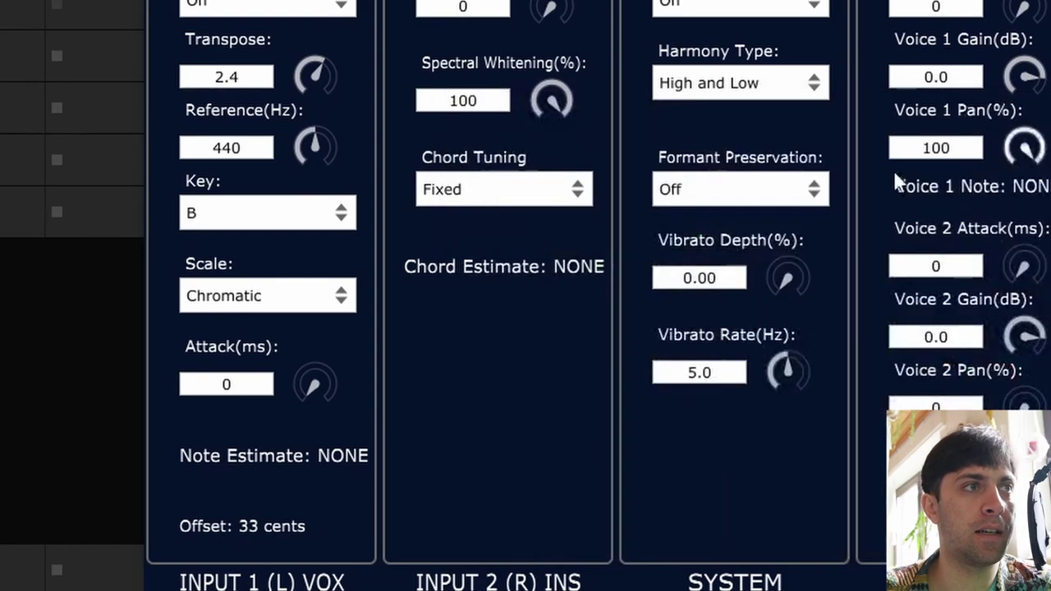
{"action": "left_click", "coordinate": [254, 293]}
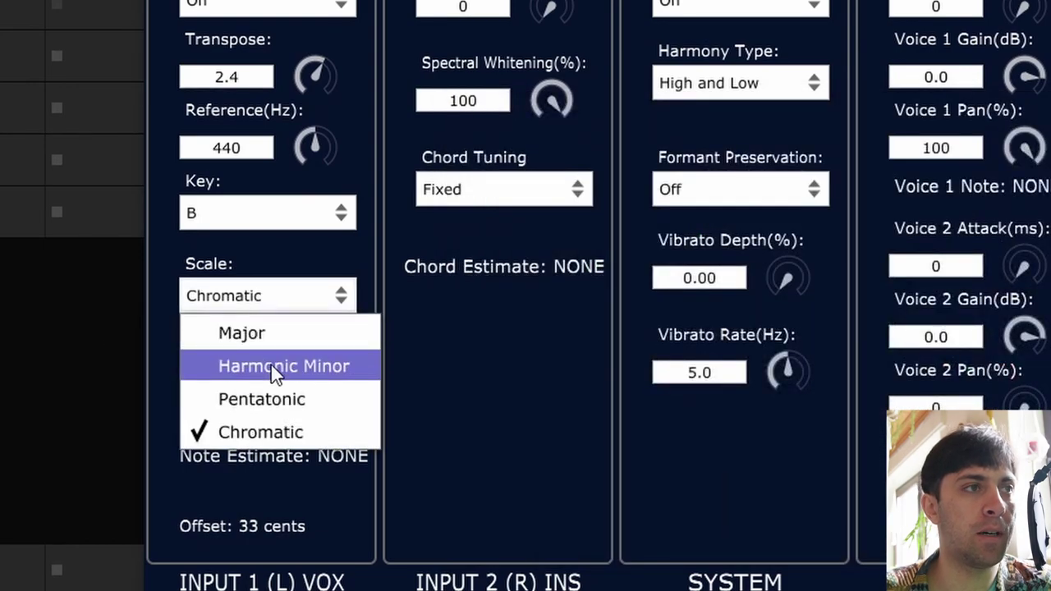
{"action": "left_click", "coordinate": [383, 358]}
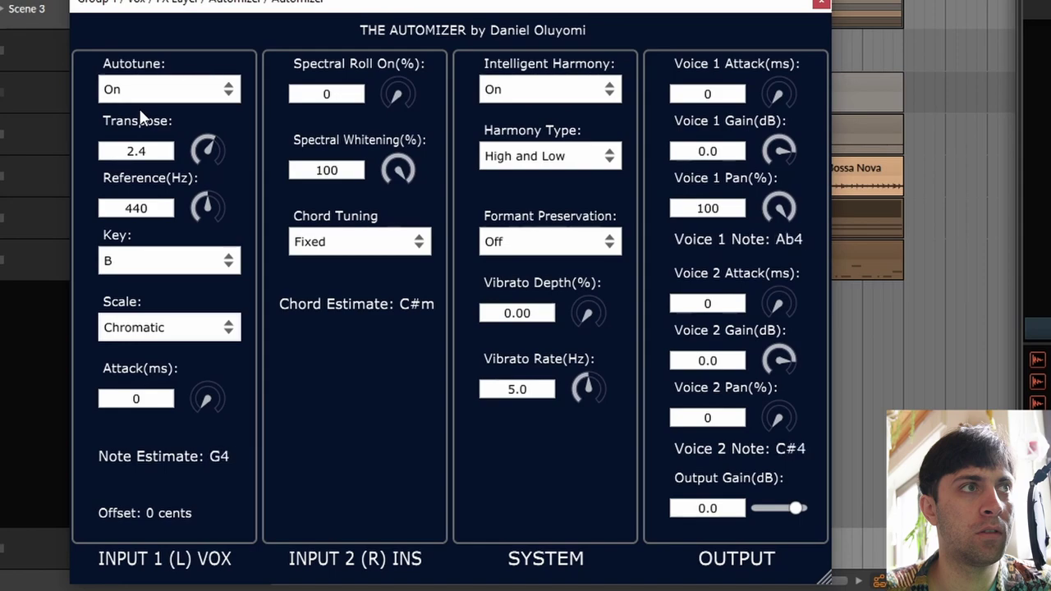
Step: Turn Autotune off
{"action": "left_click", "coordinate": [163, 90]}
{"action": "left_click", "coordinate": [162, 144]}
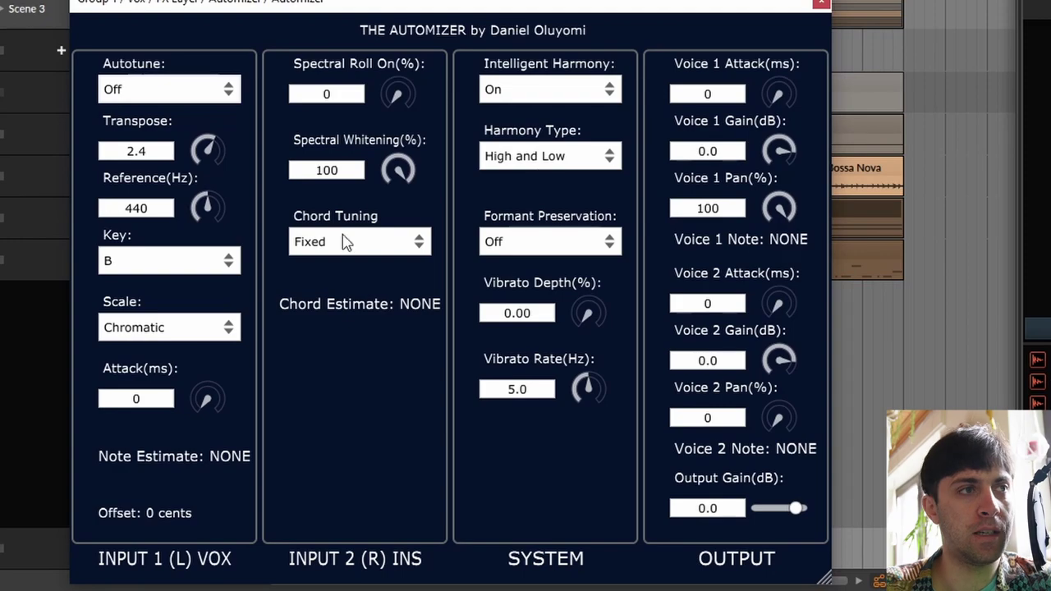
Step: Set the vox input's Attack to 21 ms, switching Autotune on to try it and off again
{"action": "left_click_drag", "start_coordinate": [195, 415], "coordinate": [202, 345]}
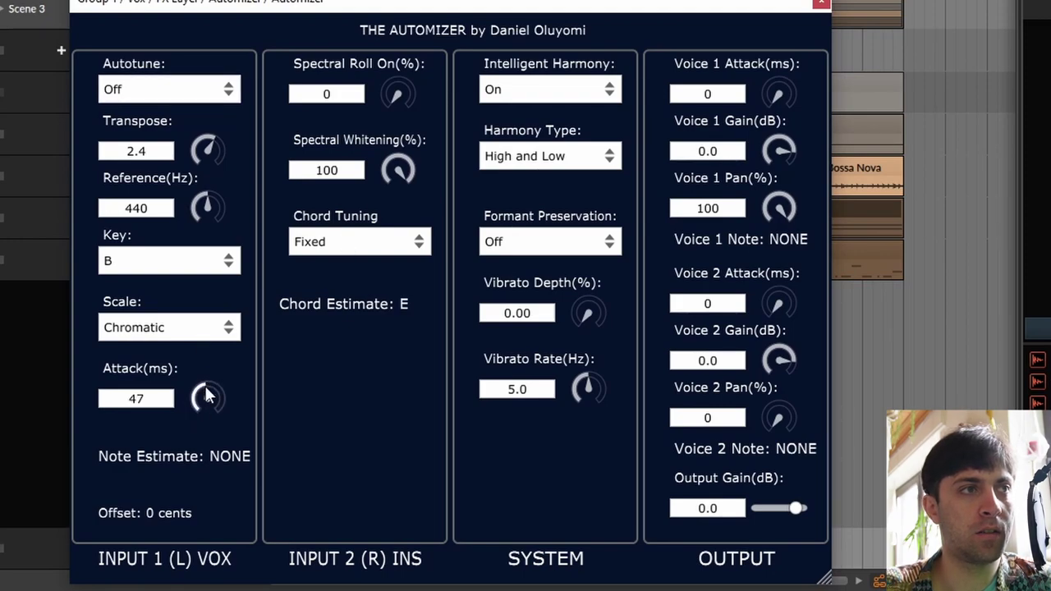
{"action": "left_click_drag", "start_coordinate": [209, 389], "coordinate": [115, 376]}
{"action": "left_click", "coordinate": [147, 88]}
{"action": "left_click", "coordinate": [148, 112]}
{"action": "left_click_drag", "start_coordinate": [207, 382], "coordinate": [112, 387]}
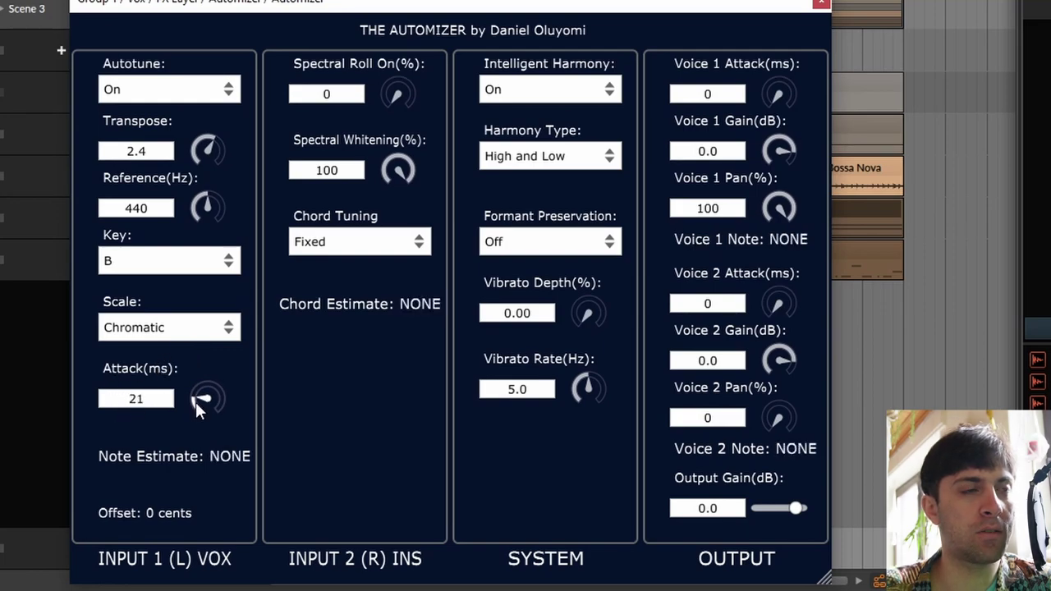
{"action": "left_click", "coordinate": [168, 89]}
{"action": "left_click", "coordinate": [115, 140]}
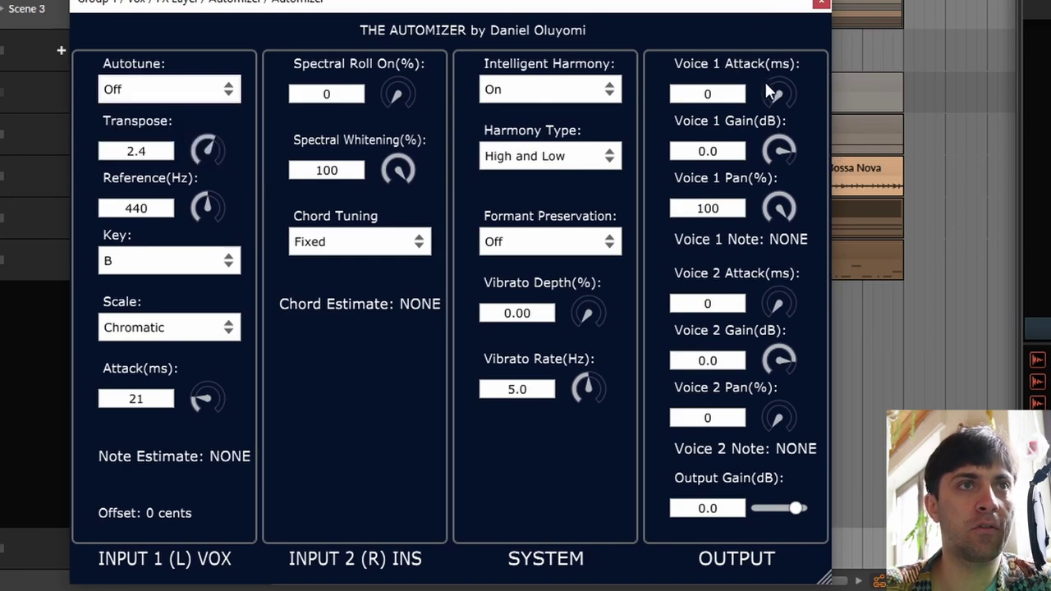
Step: Set Voice 1 Attack to 12 ms and Voice 2 Attack to 15 ms
{"action": "left_click_drag", "start_coordinate": [774, 95], "coordinate": [776, 144]}
{"action": "left_click_drag", "start_coordinate": [777, 303], "coordinate": [792, 301]}
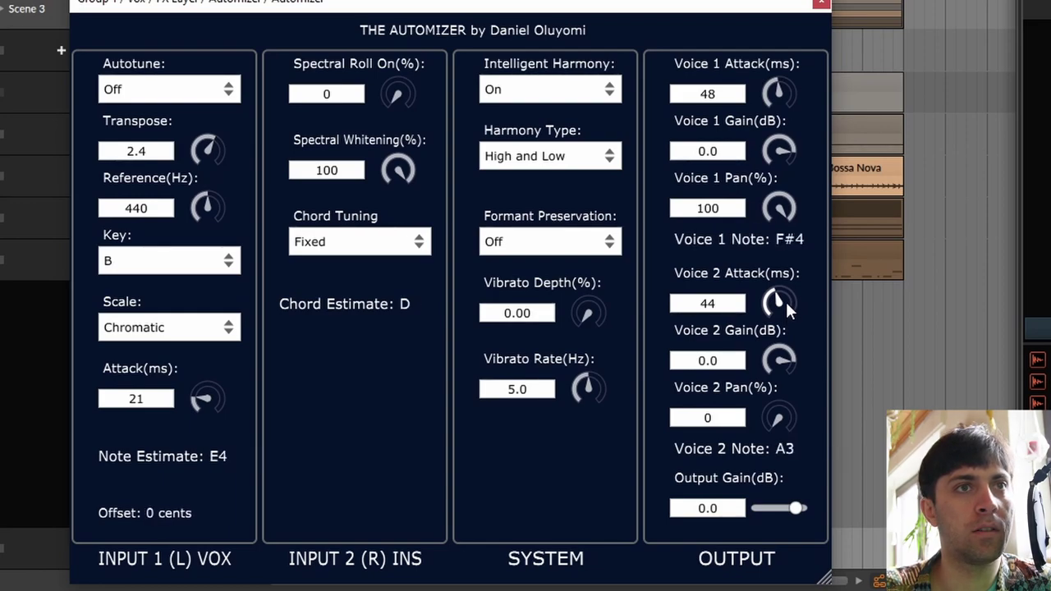
{"action": "left_click_drag", "start_coordinate": [784, 296], "coordinate": [807, 188]}
{"action": "left_click_drag", "start_coordinate": [780, 88], "coordinate": [743, 96]}
{"action": "left_click_drag", "start_coordinate": [781, 305], "coordinate": [680, 302]}
{"action": "left_click_drag", "start_coordinate": [796, 97], "coordinate": [741, 107]}
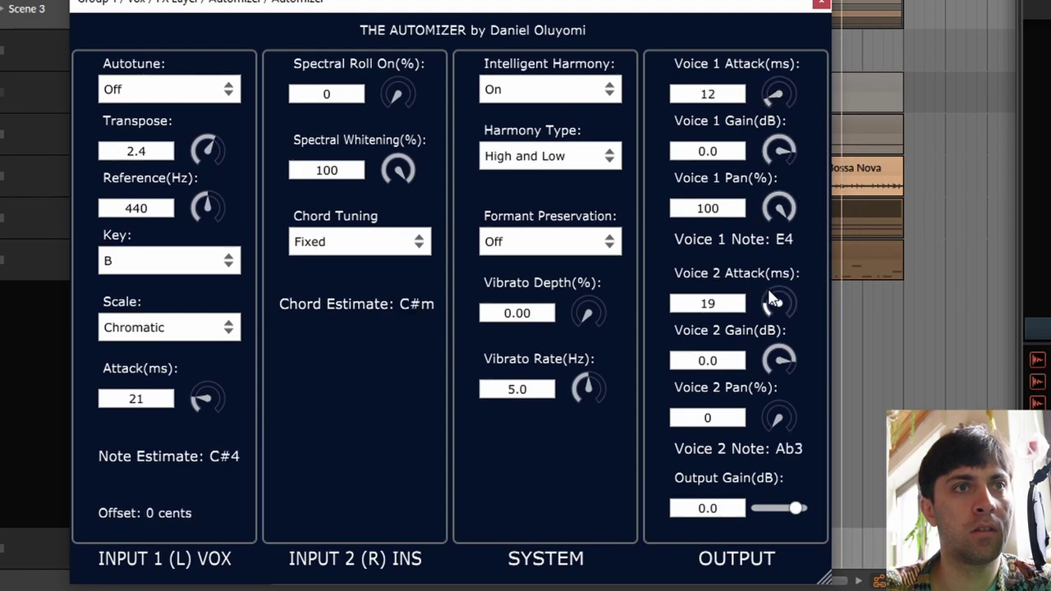
{"action": "left_click_drag", "start_coordinate": [771, 302], "coordinate": [745, 307]}
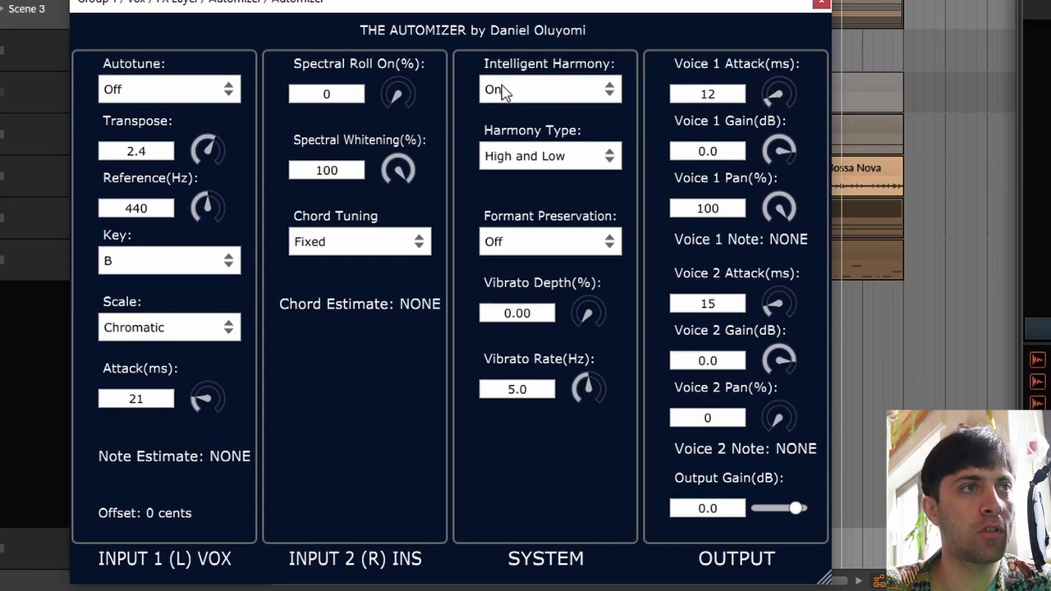
Step: Set the Harmony Type to High and Higher
{"action": "left_click", "coordinate": [552, 161]}
{"action": "left_click", "coordinate": [562, 186]}
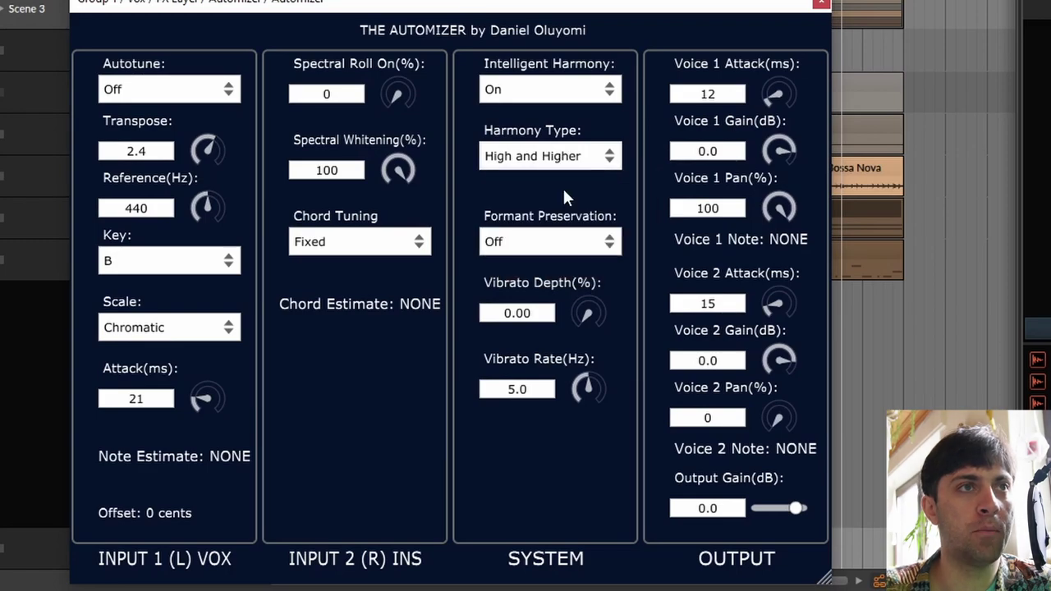
{"action": "left_click", "coordinate": [563, 157]}
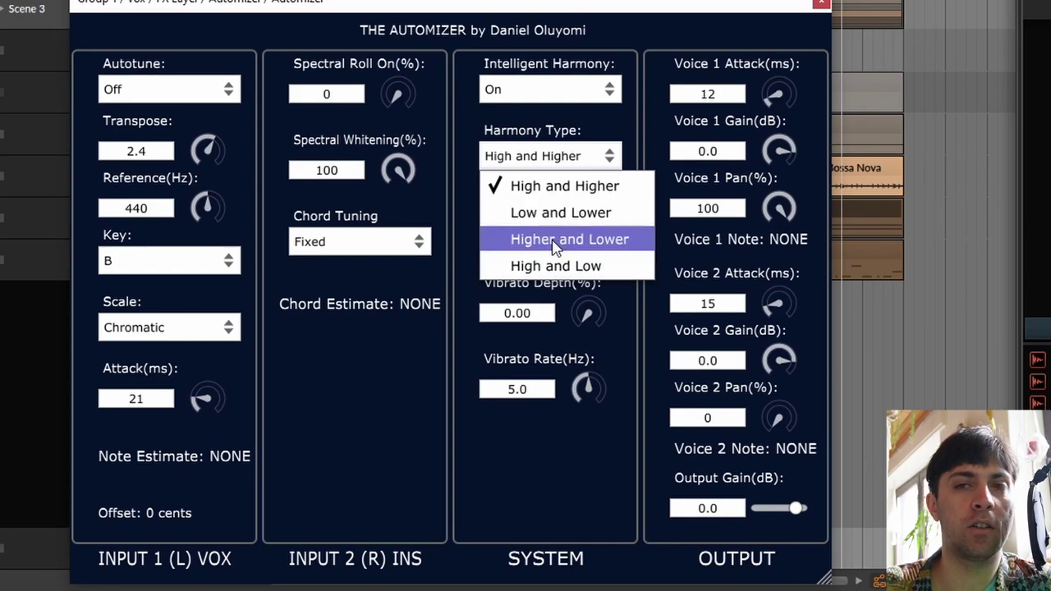
{"action": "left_click", "coordinate": [539, 157]}
{"action": "left_click", "coordinate": [548, 160]}
{"action": "left_click", "coordinate": [545, 163]}
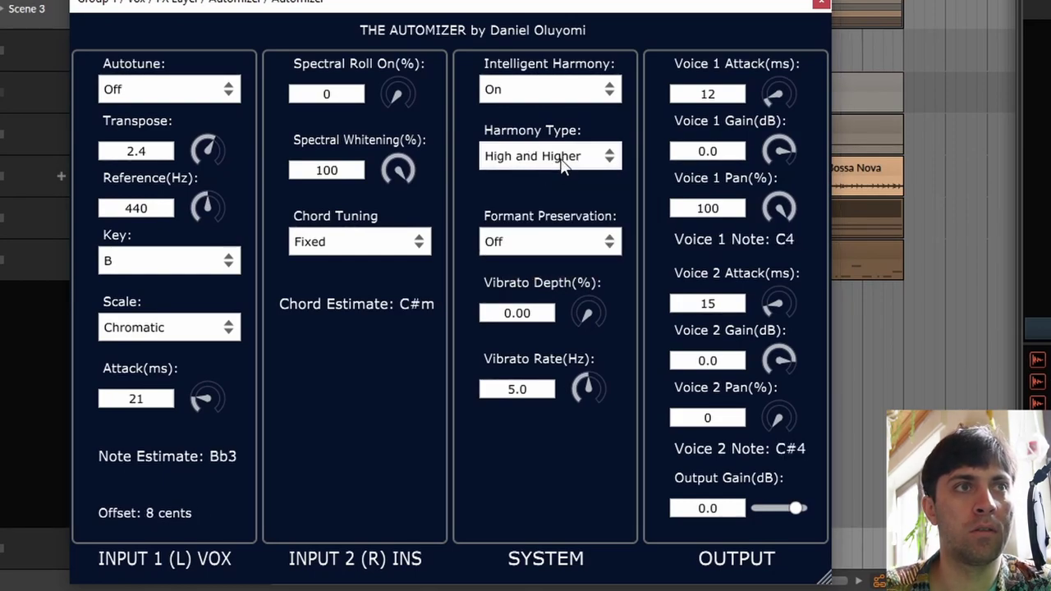
Step: Try the Low and Lower Harmony Type and switch it to Higher and Lower
{"action": "left_click", "coordinate": [563, 166]}
{"action": "left_click", "coordinate": [548, 212]}
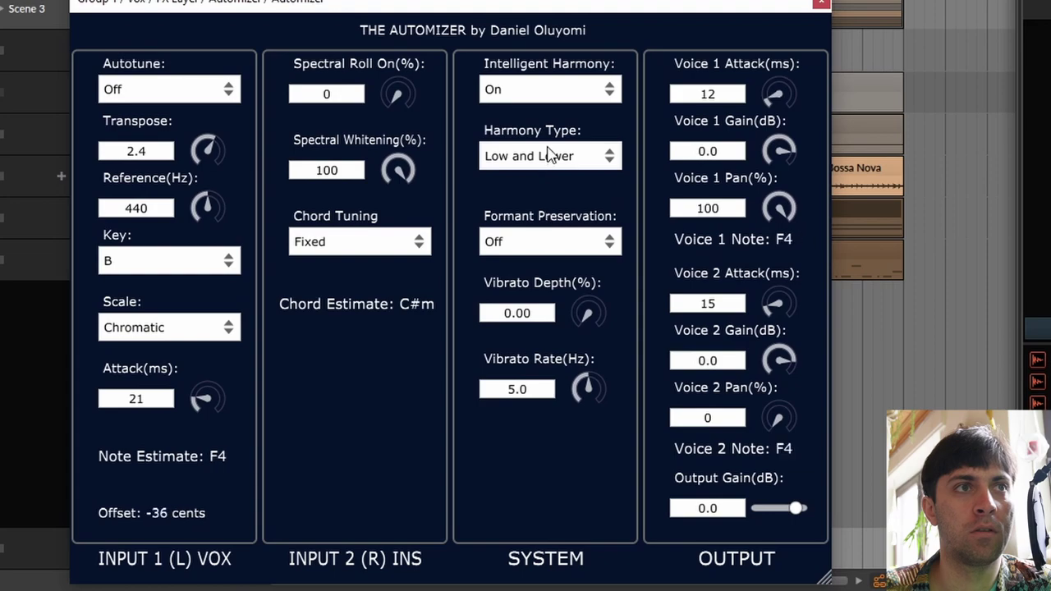
{"action": "left_click", "coordinate": [558, 156]}
{"action": "left_click", "coordinate": [546, 239]}
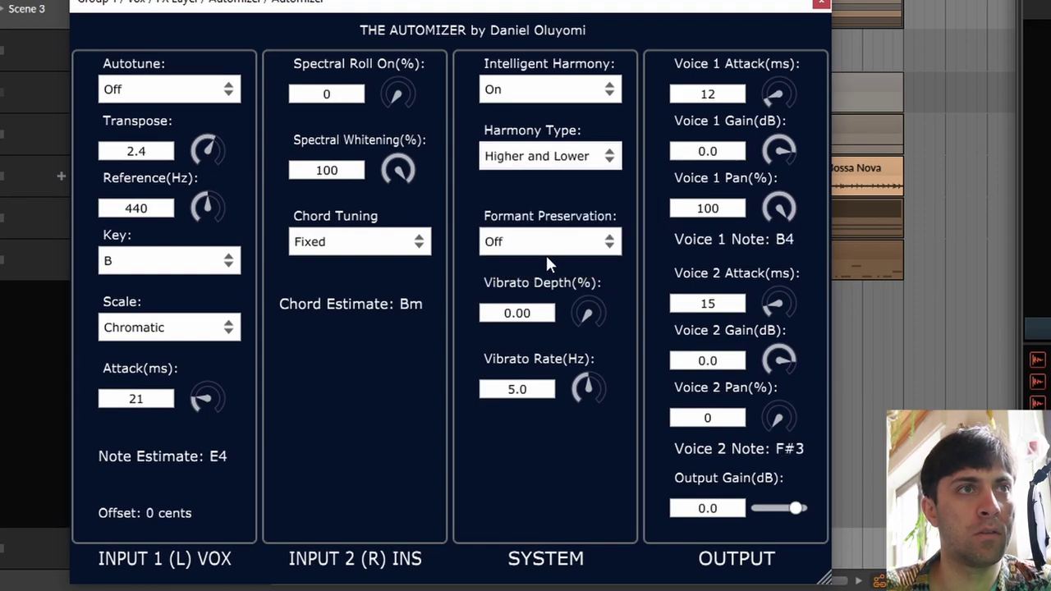
Step: Try the High and Low Harmony Type and switch it back to Higher and Lower
{"action": "left_click", "coordinate": [551, 161]}
{"action": "left_click", "coordinate": [542, 267]}
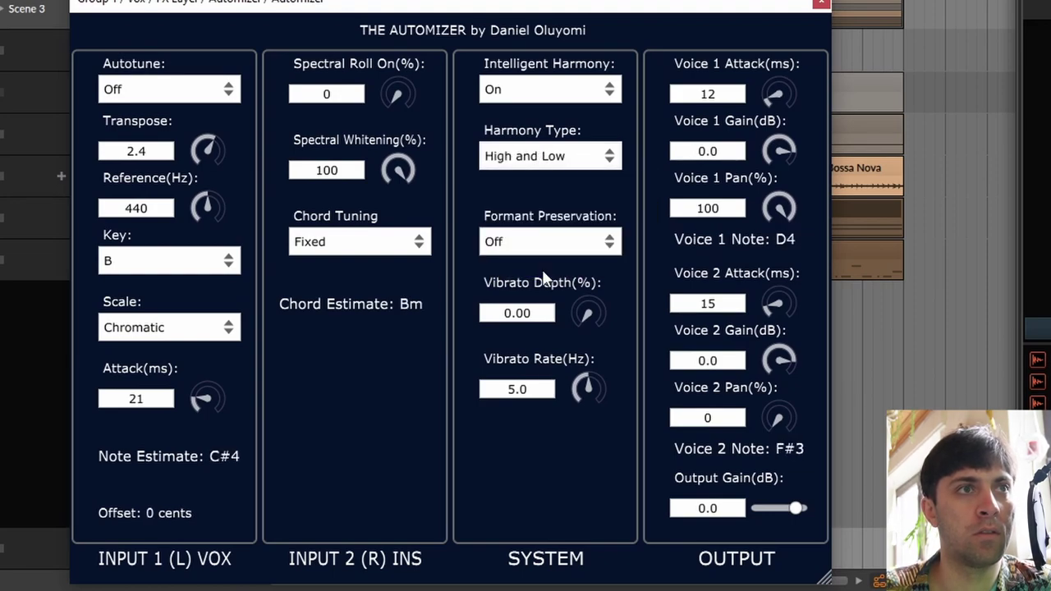
{"action": "left_click", "coordinate": [550, 160]}
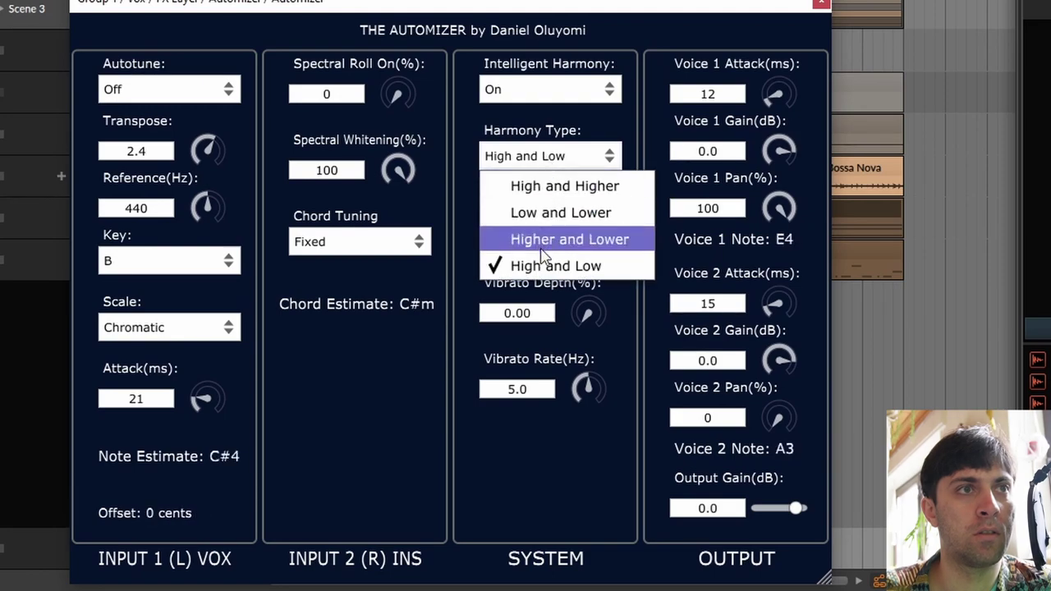
{"action": "left_click", "coordinate": [543, 239]}
Step: Turn Formant Preservation on to try it while moving the vox input's Transpose up to 7.4 and back to 3.7, and turn it off again
{"action": "left_click", "coordinate": [542, 247]}
{"action": "left_click", "coordinate": [541, 272]}
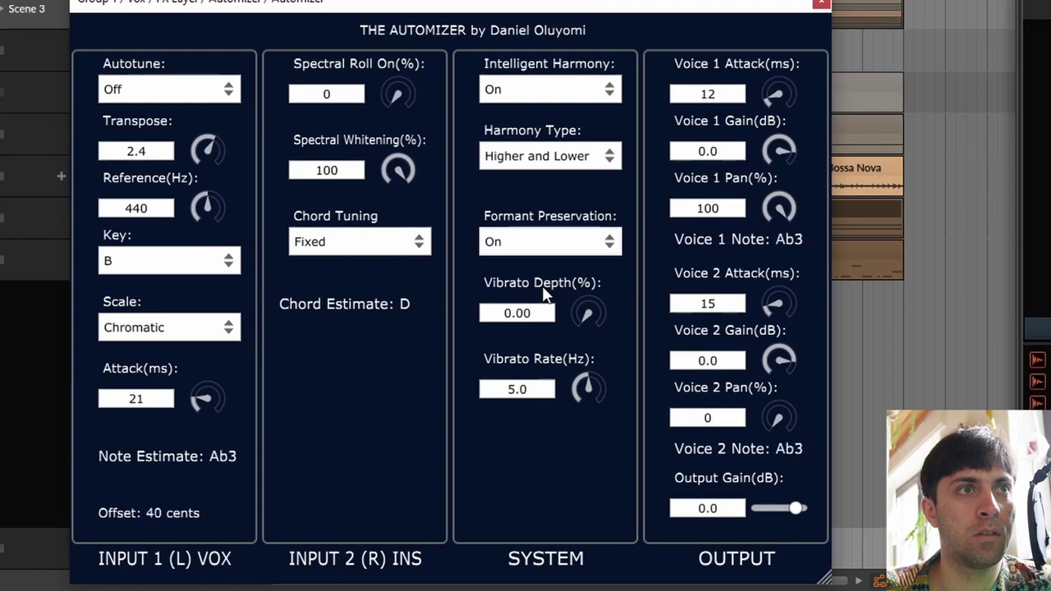
{"action": "scroll", "coordinate": [213, 147], "scroll_direction": "up", "scroll_amount": 4}
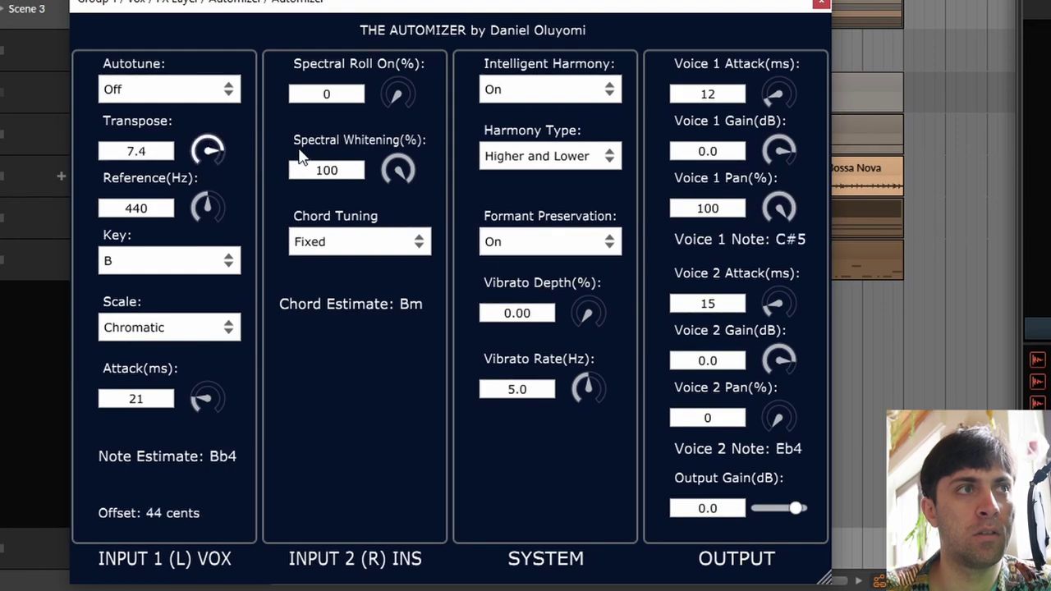
{"action": "left_click", "coordinate": [512, 235]}
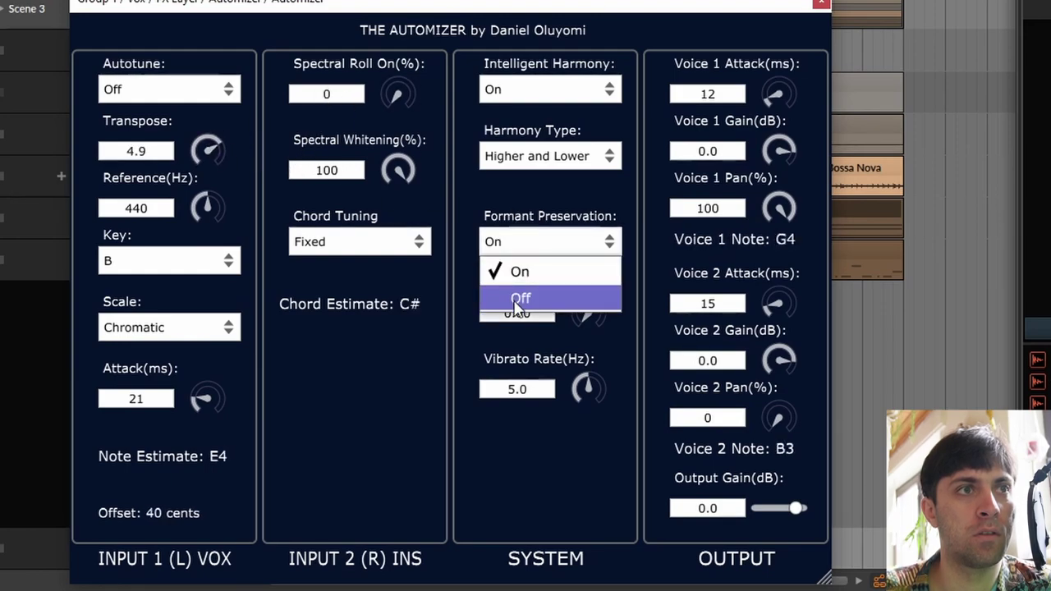
{"action": "left_click", "coordinate": [499, 296]}
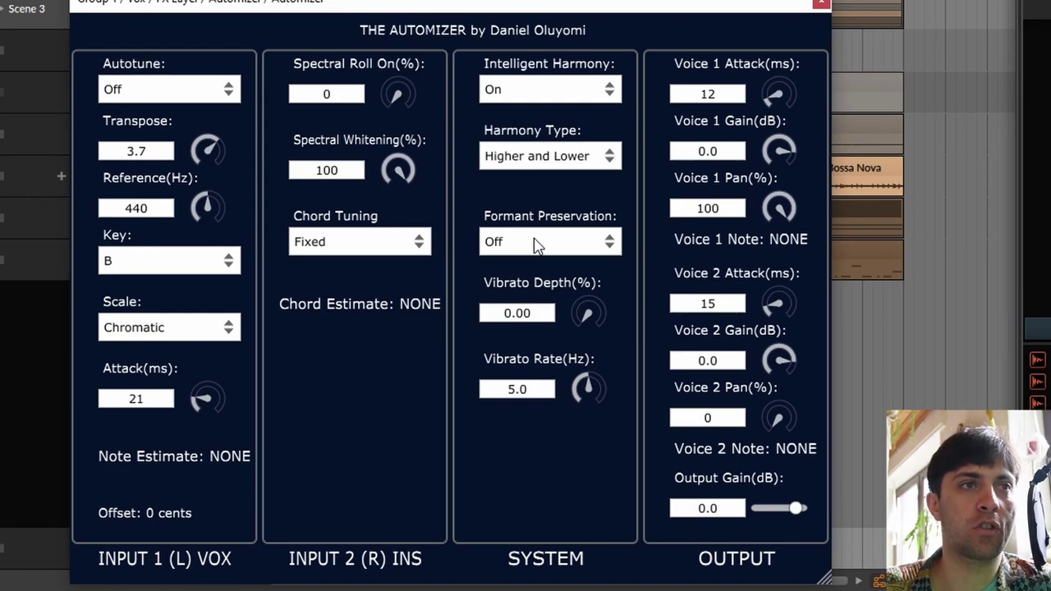
Step: Try different vibrato settings, returning the Vibrato Depth to 0.00 % and leaving the Vibrato Rate at 3.2 Hz
{"action": "left_click_drag", "start_coordinate": [582, 310], "coordinate": [580, 307]}
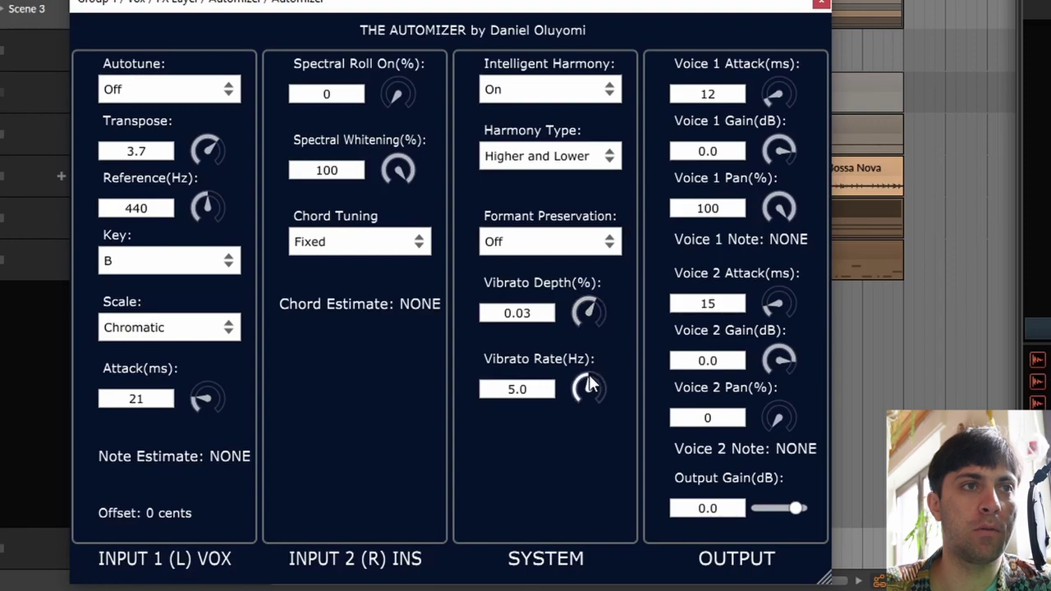
{"action": "left_click_drag", "start_coordinate": [588, 386], "coordinate": [608, 358]}
{"action": "left_click_drag", "start_coordinate": [585, 315], "coordinate": [574, 292]}
{"action": "left_click_drag", "start_coordinate": [588, 388], "coordinate": [514, 333]}
{"action": "left_click_drag", "start_coordinate": [584, 313], "coordinate": [514, 307]}
{"action": "mouse_move", "coordinate": [515, 350]}
{"action": "left_mouse_down"}
{"action": "mouse_move", "coordinate": [512, 327]}
{"action": "mouse_move", "coordinate": [514, 362]}
{"action": "left_mouse_up"}
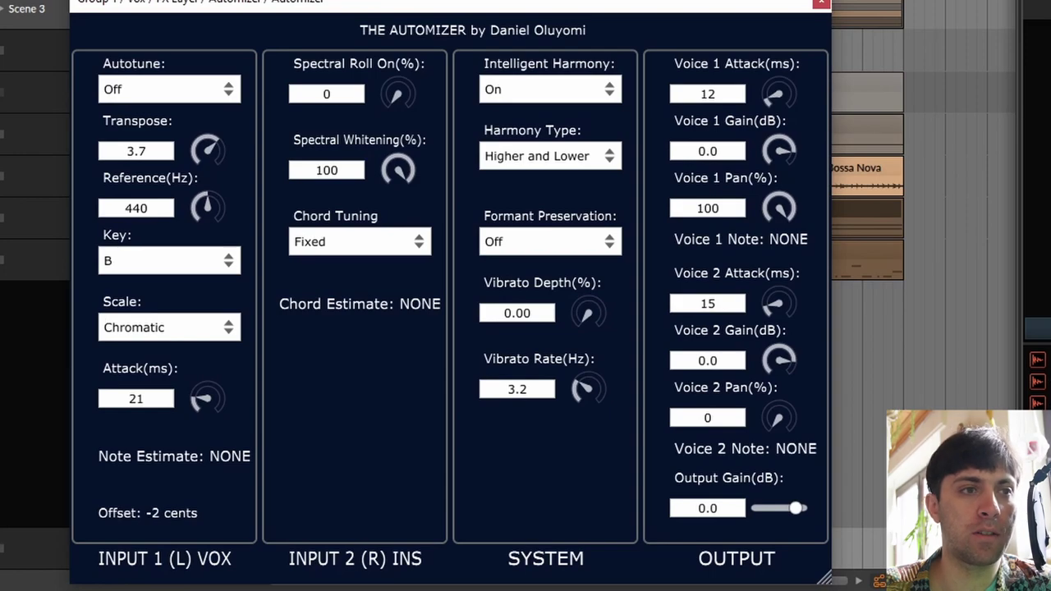
Step: Close the Automizer window, insert the NEL plug-in before Pro-C 2 on the vox track and open the modulator choice for its MOD 0 slot
{"action": "left_click", "coordinate": [820, 2]}
{"action": "left_click", "coordinate": [632, 488]}
{"action": "type", "text": "nel"}
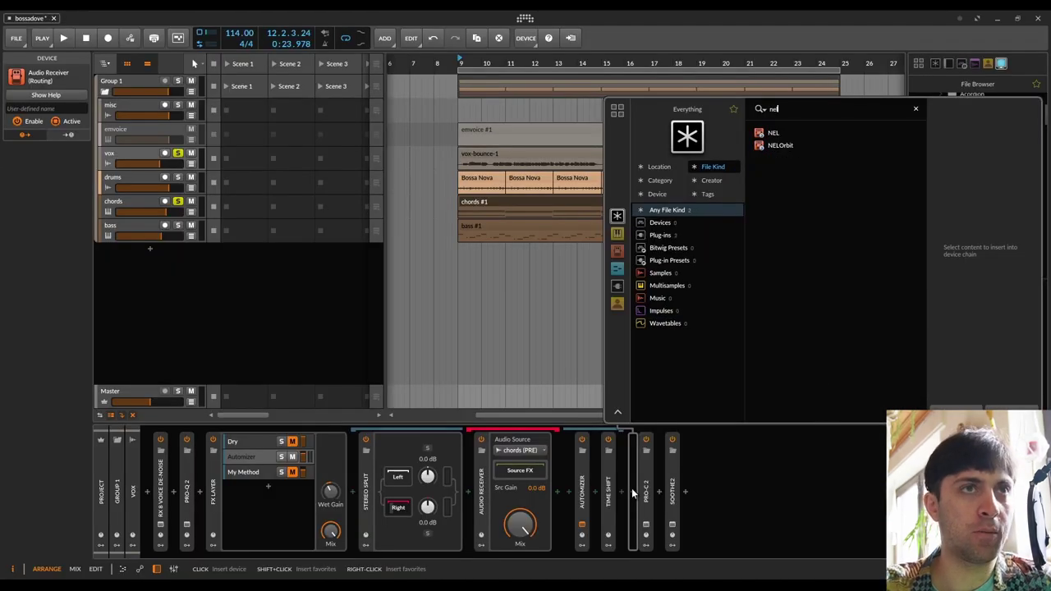
{"action": "key", "text": "Return"}
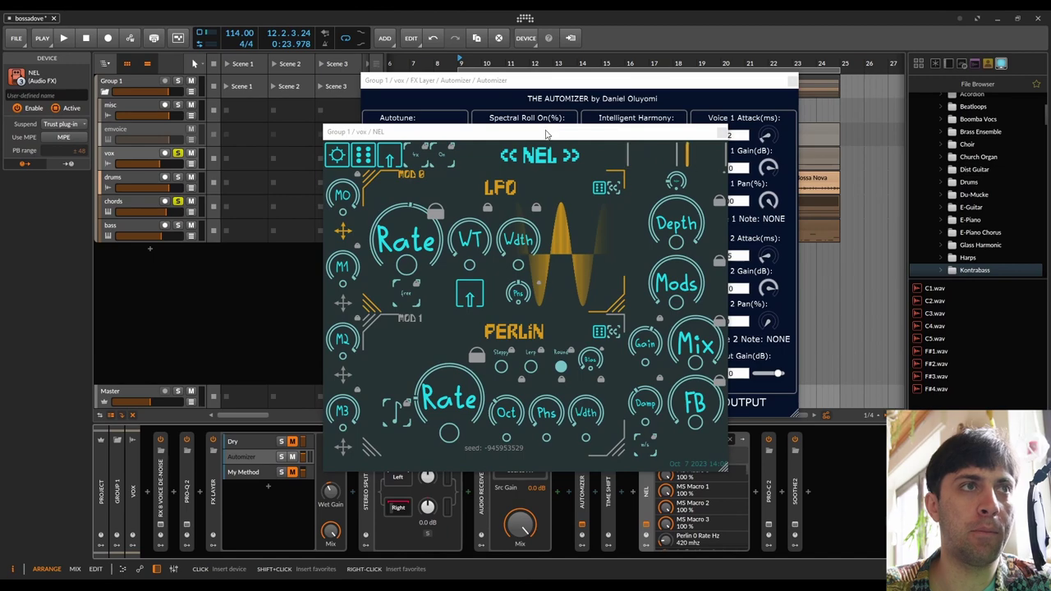
{"action": "left_click_drag", "start_coordinate": [545, 136], "coordinate": [544, 49]}
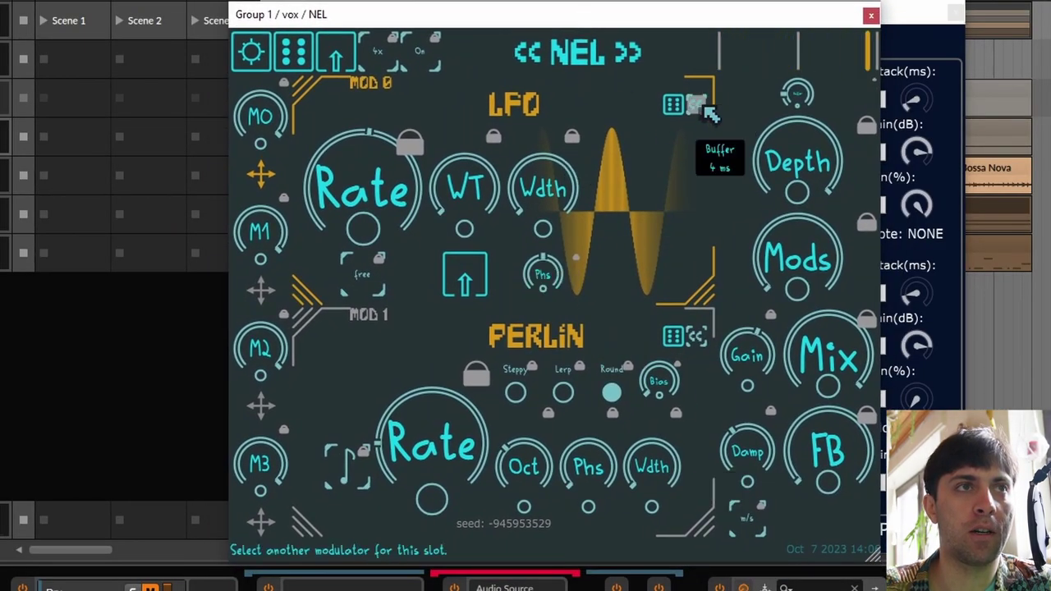
{"action": "left_click", "coordinate": [696, 104]}
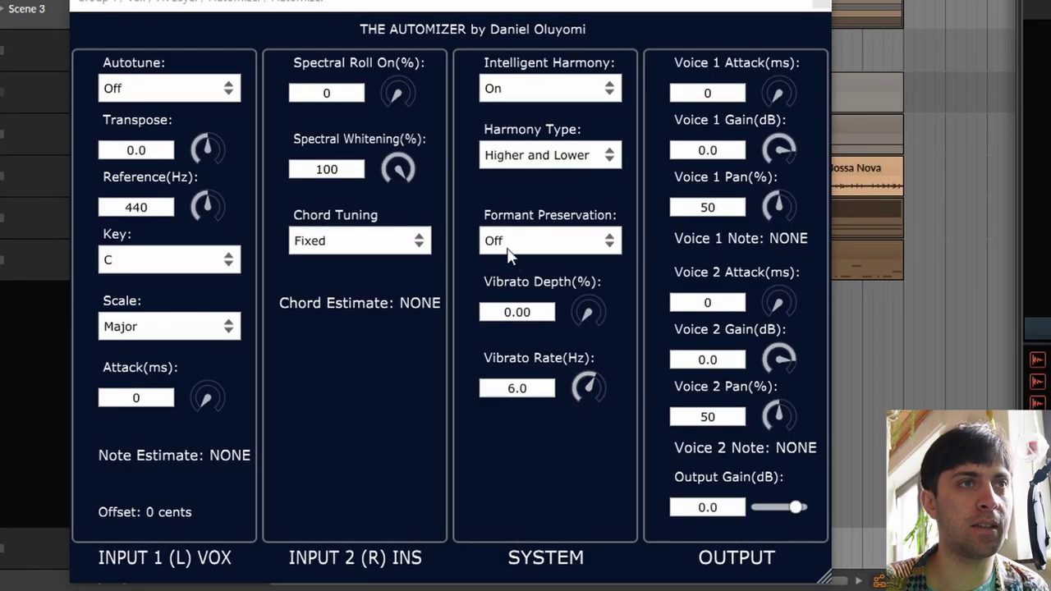
Step: Set the Key of Automizer's vox input to B and change its Scale
{"action": "left_click", "coordinate": [123, 260]}
{"action": "left_click", "coordinate": [133, 579]}
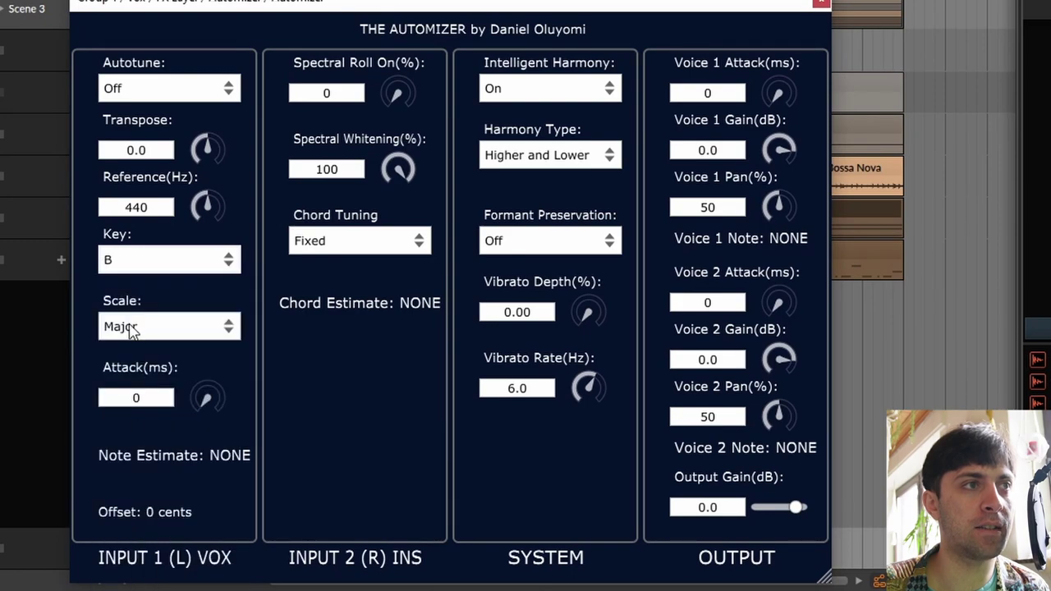
{"action": "left_click", "coordinate": [131, 327]}
{"action": "left_click", "coordinate": [152, 437]}
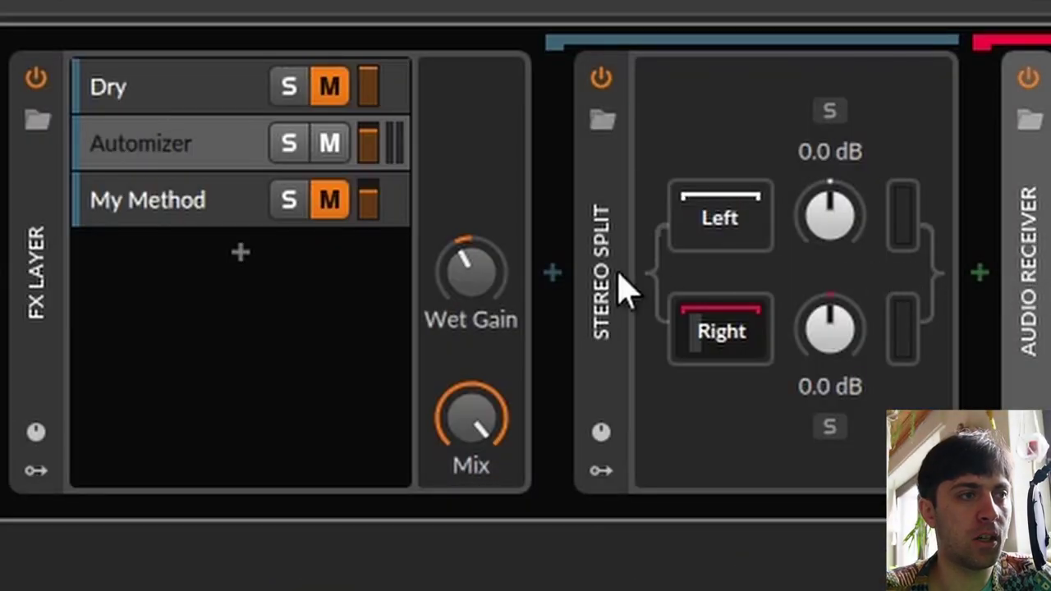
Step: Collapse the Stereo Split device, switch off Time Shift and unmute the Dry layer
{"action": "left_click", "coordinate": [622, 289]}
{"action": "left_click", "coordinate": [797, 80]}
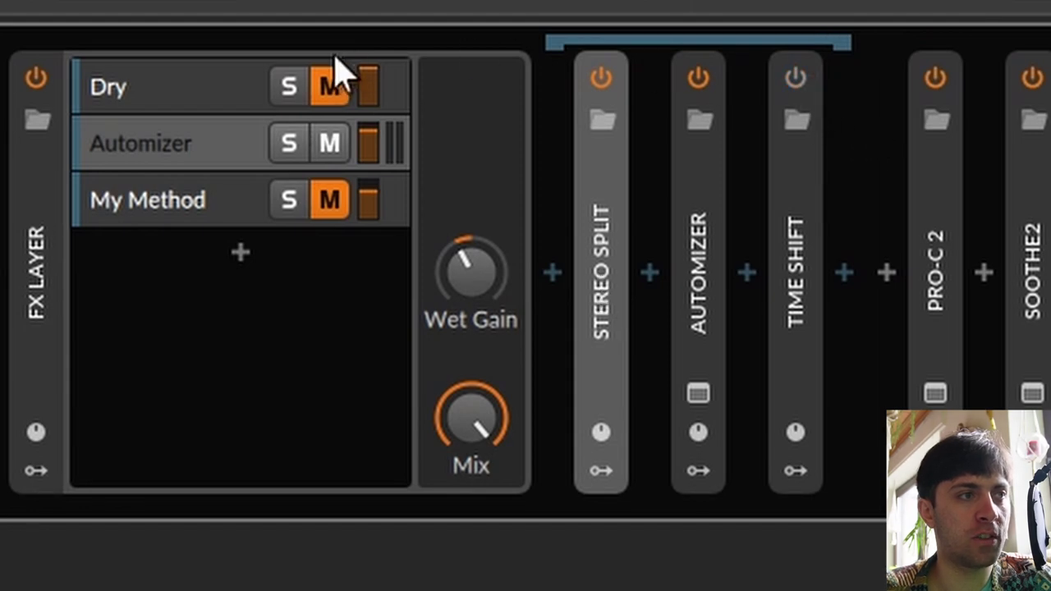
{"action": "left_click", "coordinate": [333, 85]}
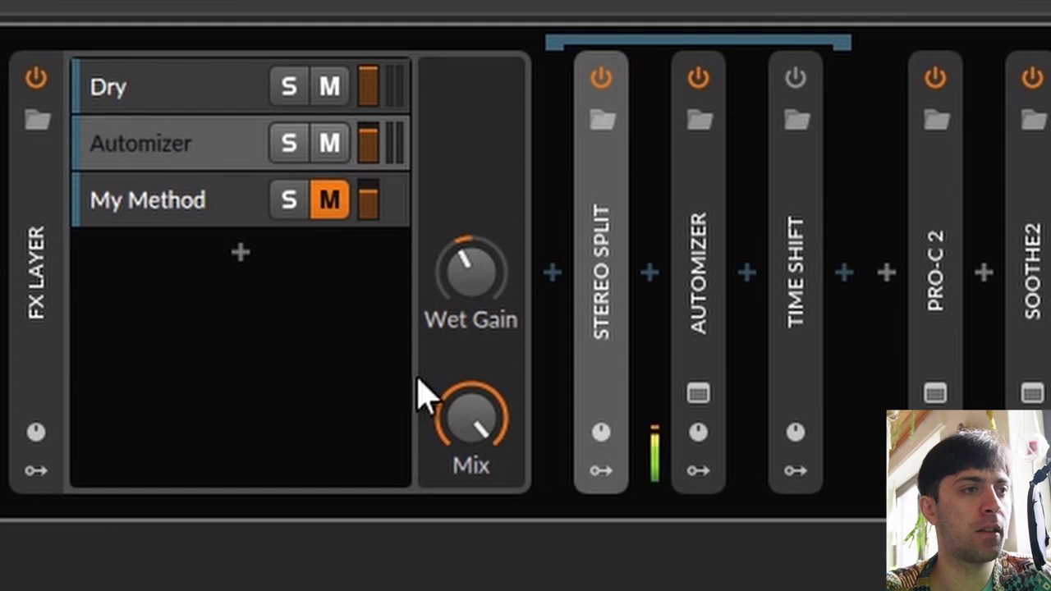
Step: Expand the Time Shift device in the Automizer layer and switch it on
{"action": "left_click", "coordinate": [790, 284]}
{"action": "double_click", "coordinate": [789, 283]}
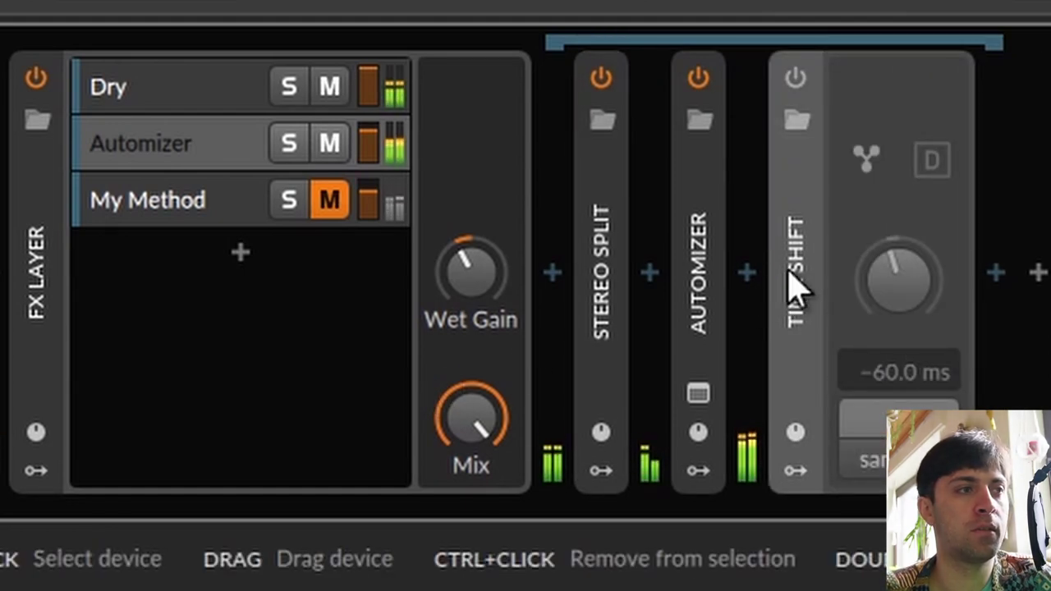
{"action": "left_click", "coordinate": [793, 79]}
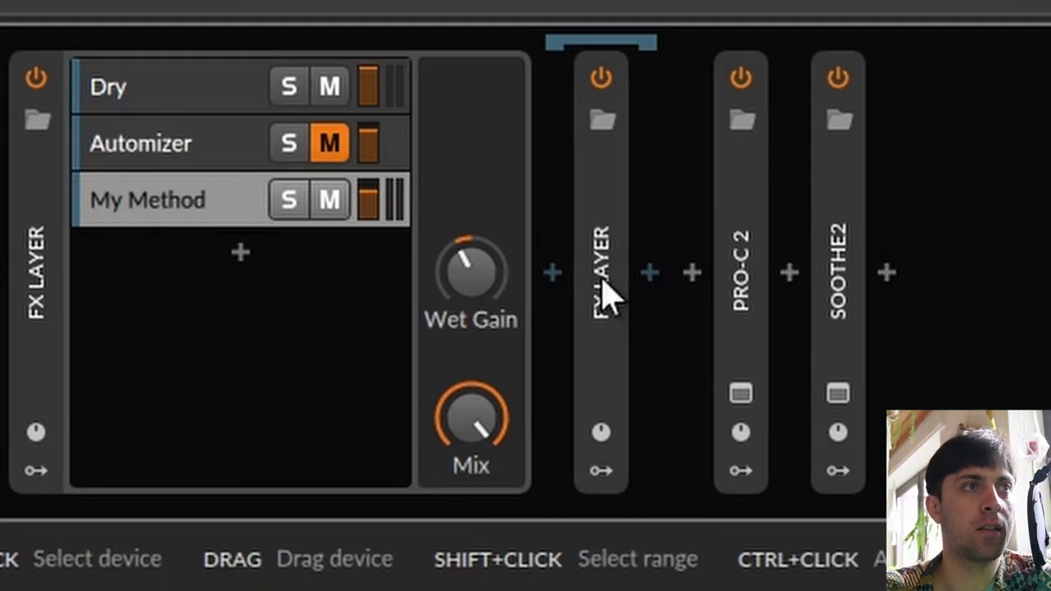
Step: Play the vocal through the My Method layer, adjust that layer's level and mute the Dry layer
{"action": "key", "text": "space"}
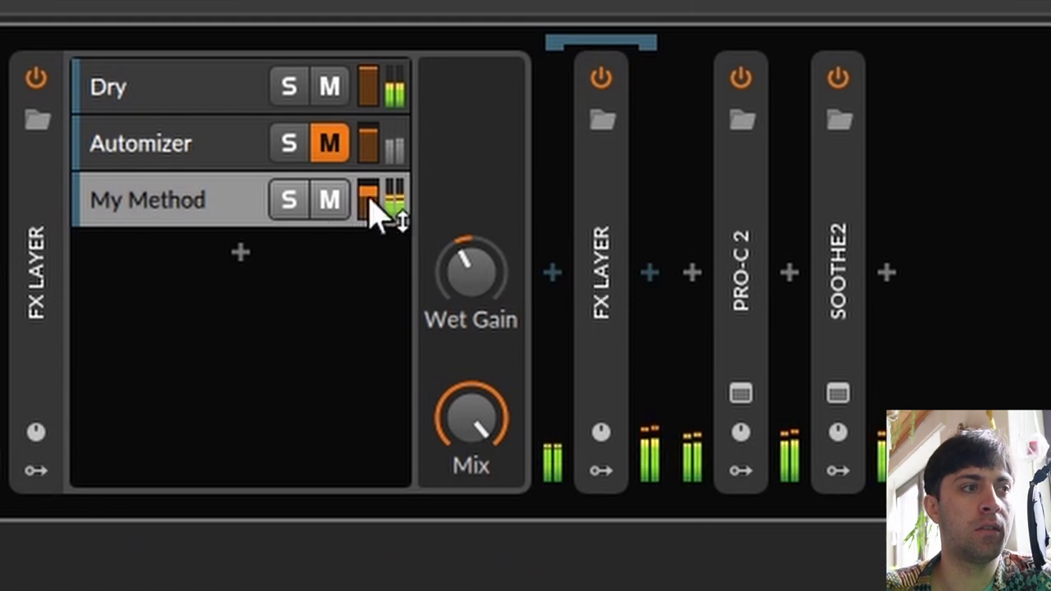
{"action": "left_click_drag", "start_coordinate": [373, 215], "coordinate": [374, 231]}
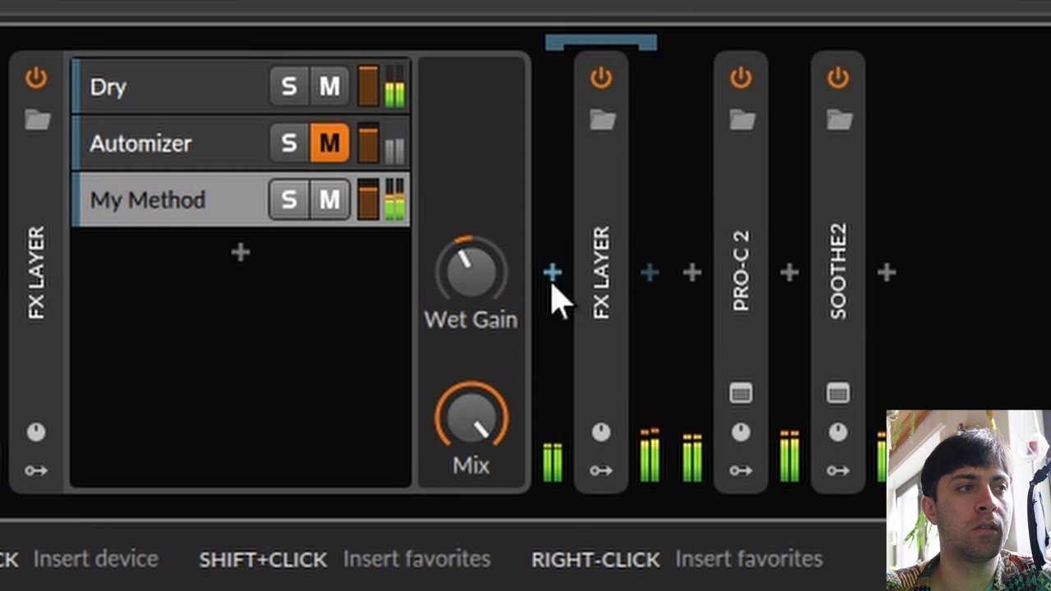
{"action": "left_click", "coordinate": [330, 87]}
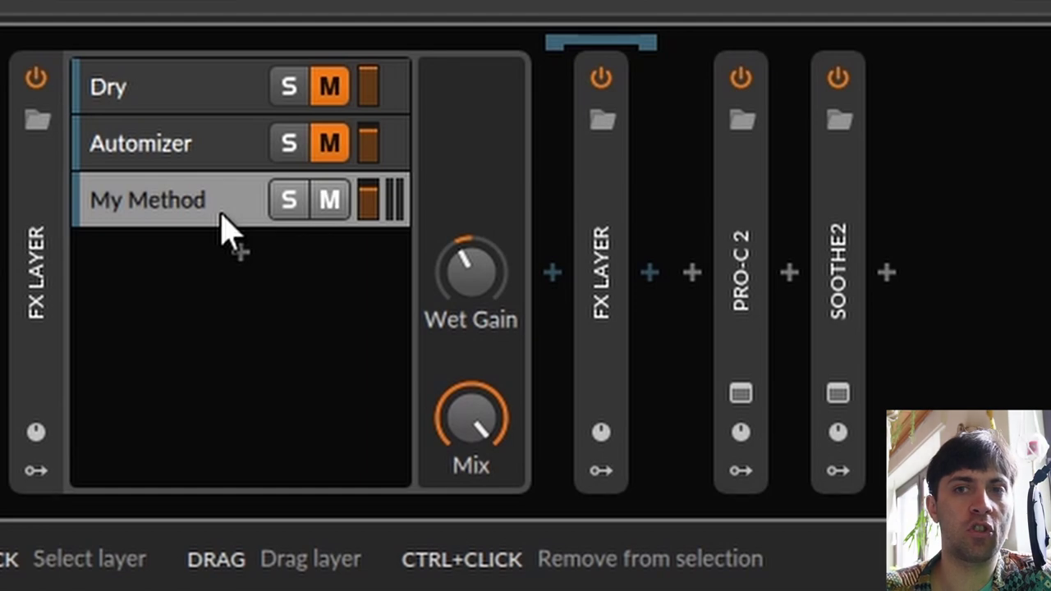
Step: Expand the nested FX Layer in My Method and go through its -12, -5, +3, +7 and 12 layers
{"action": "double_click", "coordinate": [611, 234]}
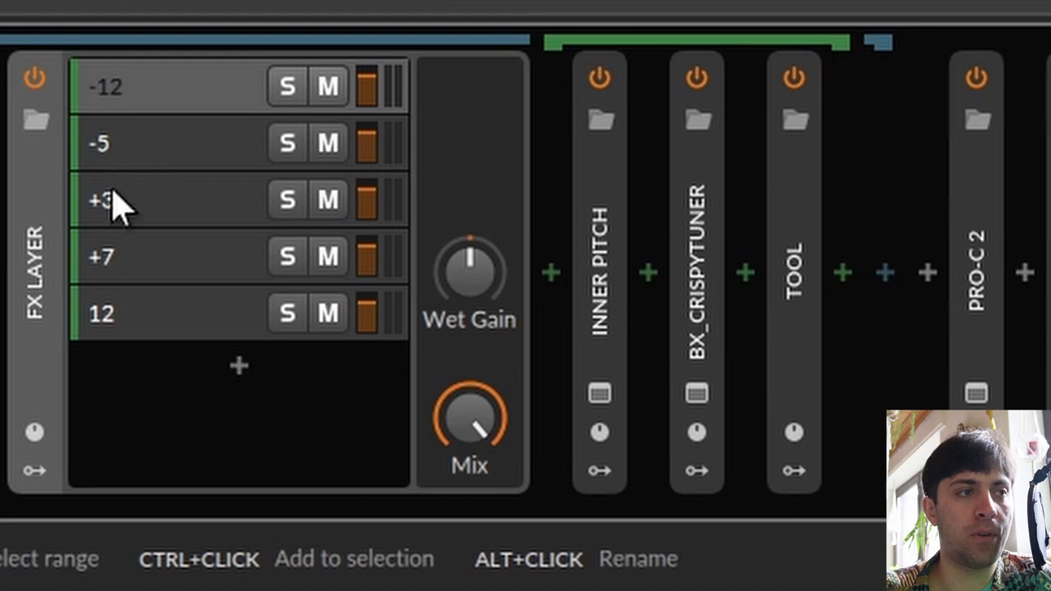
{"action": "left_click", "coordinate": [127, 152]}
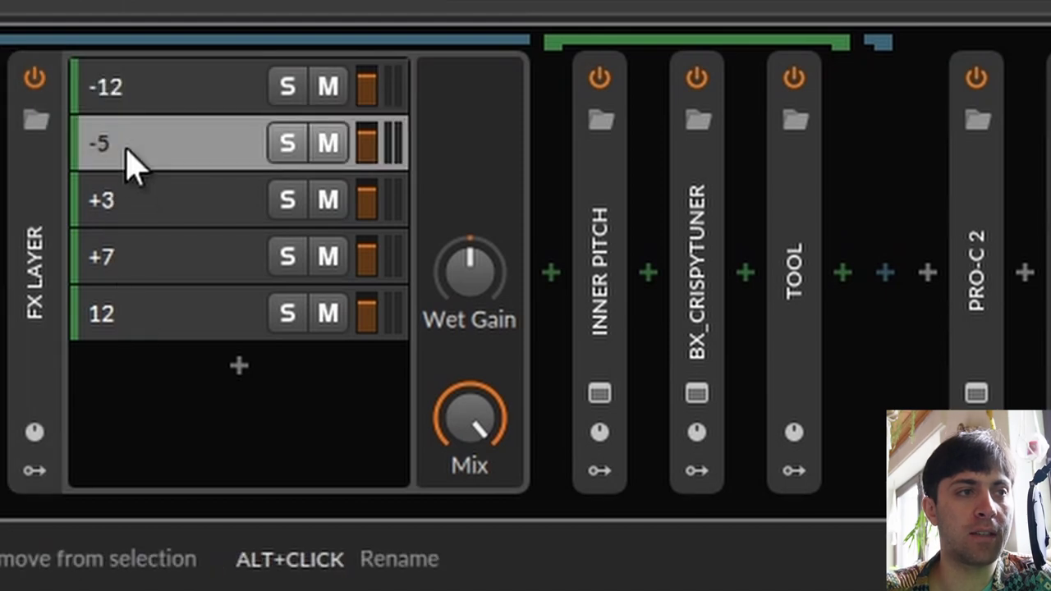
{"action": "left_click", "coordinate": [129, 210]}
{"action": "left_click", "coordinate": [135, 277]}
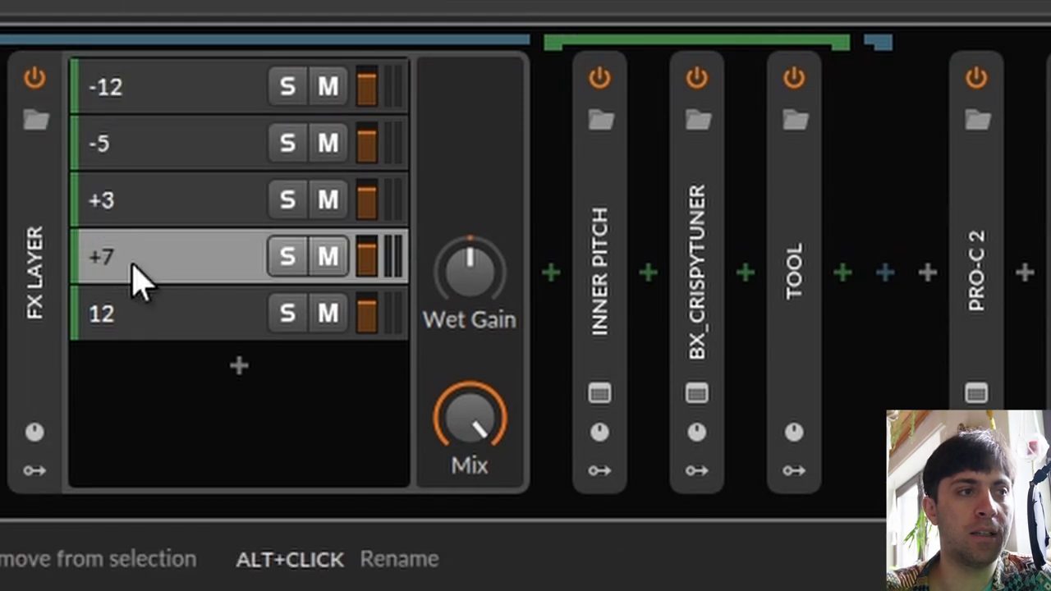
{"action": "left_click", "coordinate": [134, 307]}
{"action": "left_click", "coordinate": [148, 261]}
{"action": "left_click", "coordinate": [168, 188]}
{"action": "left_click", "coordinate": [176, 140]}
{"action": "left_click", "coordinate": [174, 99]}
{"action": "left_click", "coordinate": [164, 158]}
{"action": "left_click", "coordinate": [96, 322]}
{"action": "left_click", "coordinate": [115, 115]}
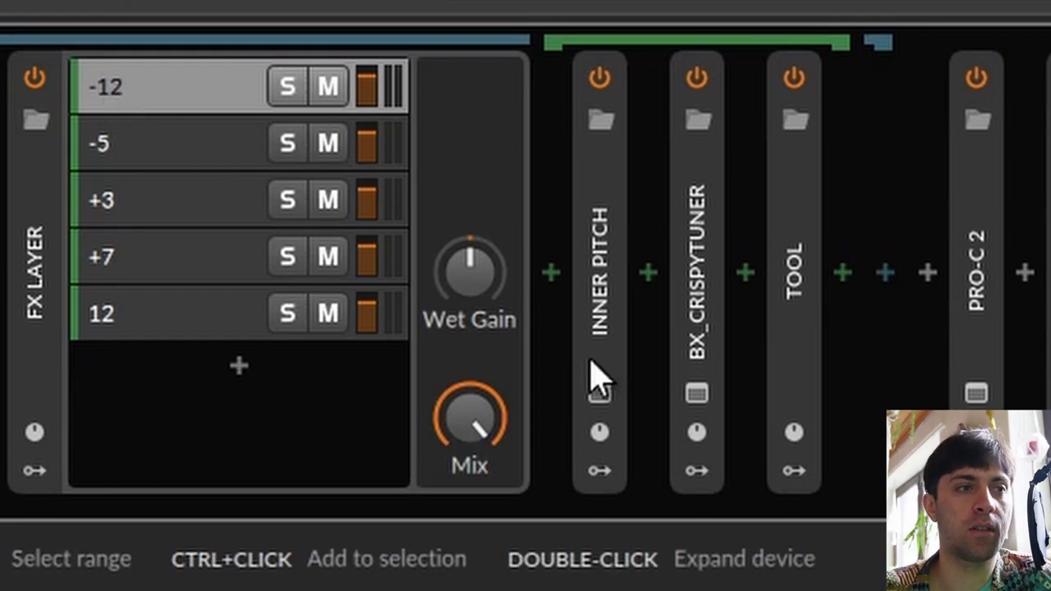
Step: Inspect the Inner Pitch plug-in in the -5 layer and close its window
{"action": "left_click", "coordinate": [109, 144]}
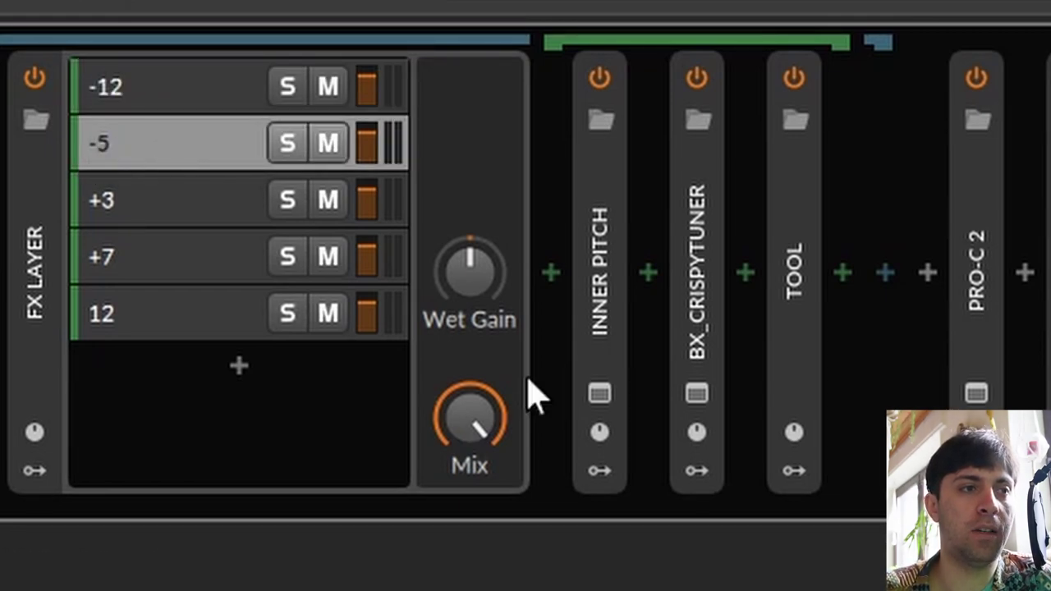
{"action": "left_click", "coordinate": [599, 394]}
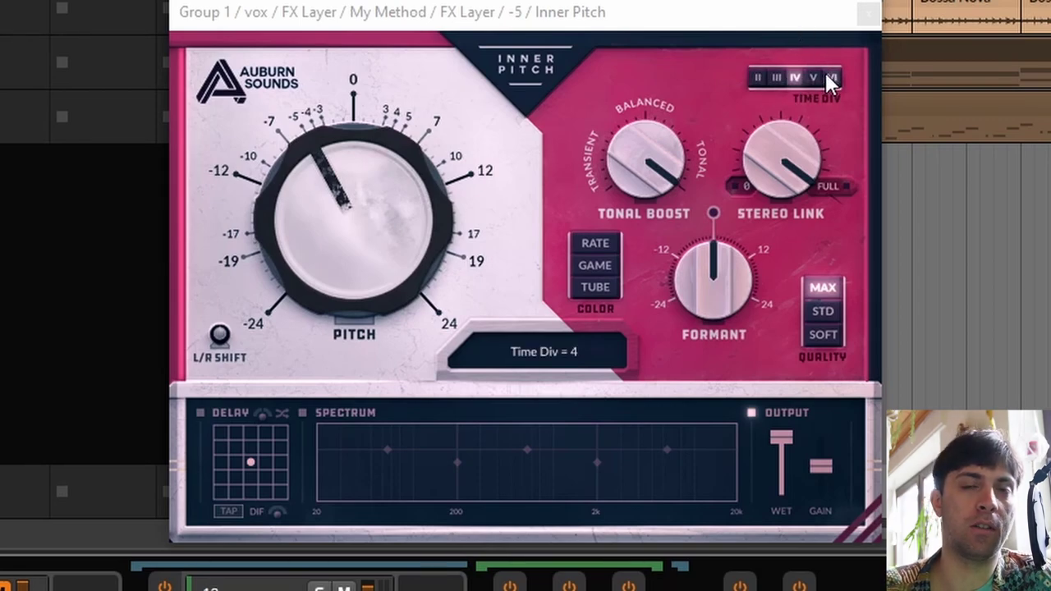
{"action": "left_click", "coordinate": [867, 23]}
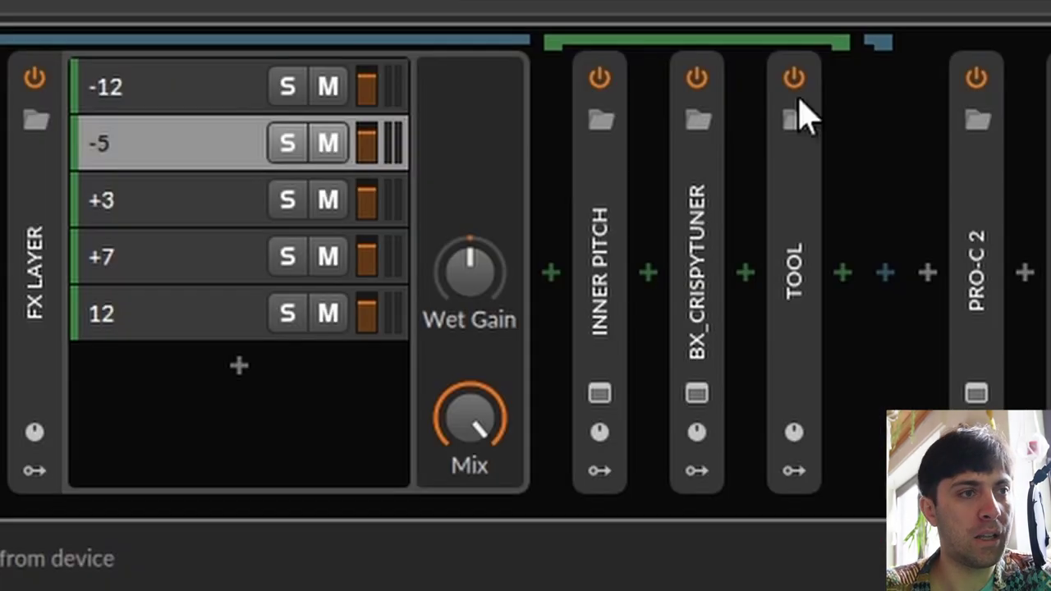
Step: Inspect the simple and advanced views of bx_crispytuner in the -5 layer and close its window
{"action": "left_click", "coordinate": [702, 401]}
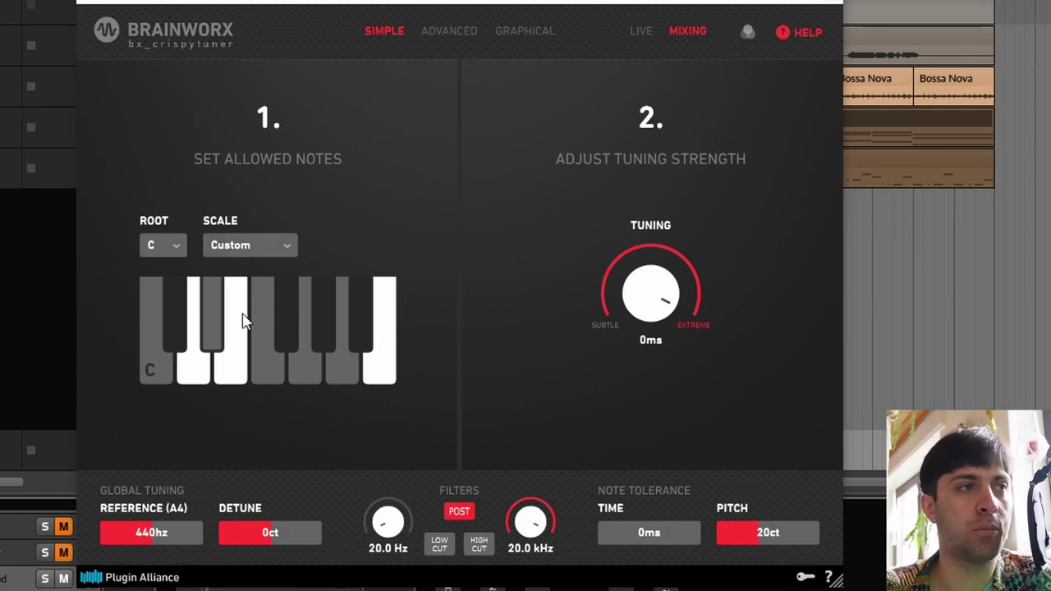
{"action": "left_click", "coordinate": [448, 30]}
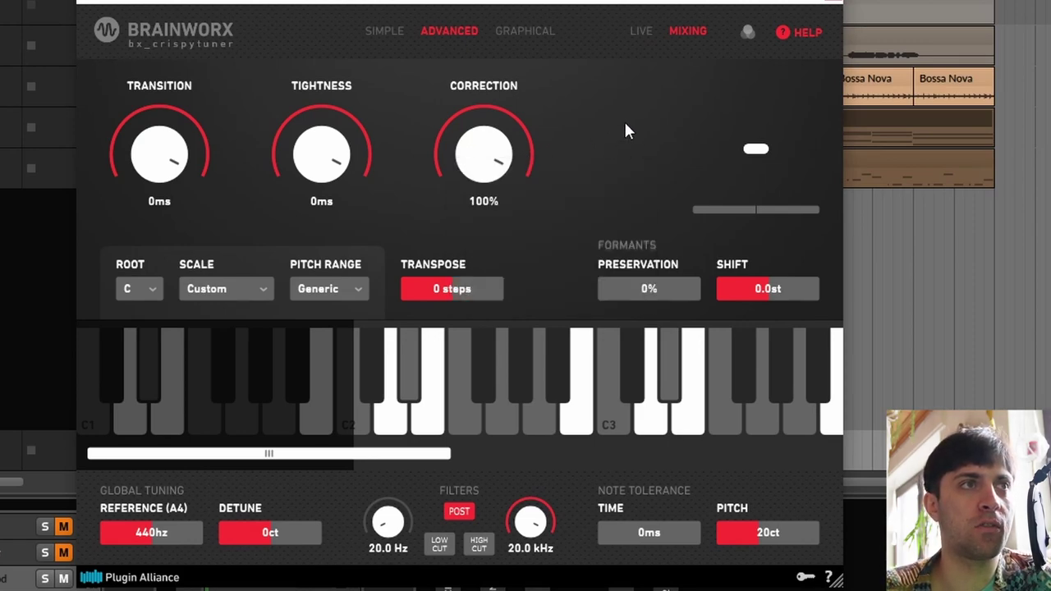
{"action": "left_click", "coordinate": [832, 3]}
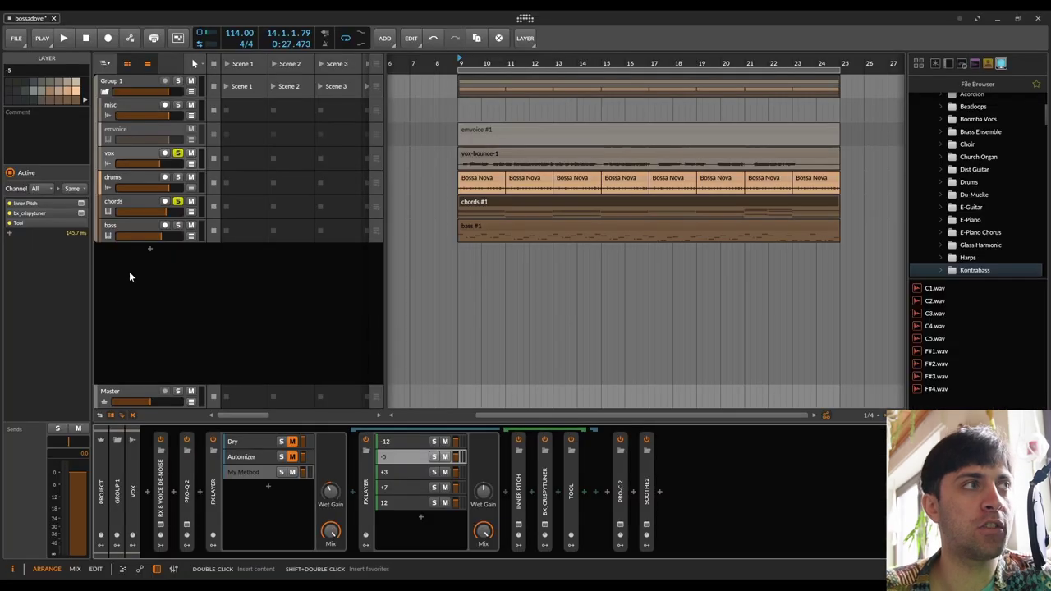
Step: Inspect the Kerovee pitch corrector on the misc track and close its window
{"action": "left_click", "coordinate": [115, 111]}
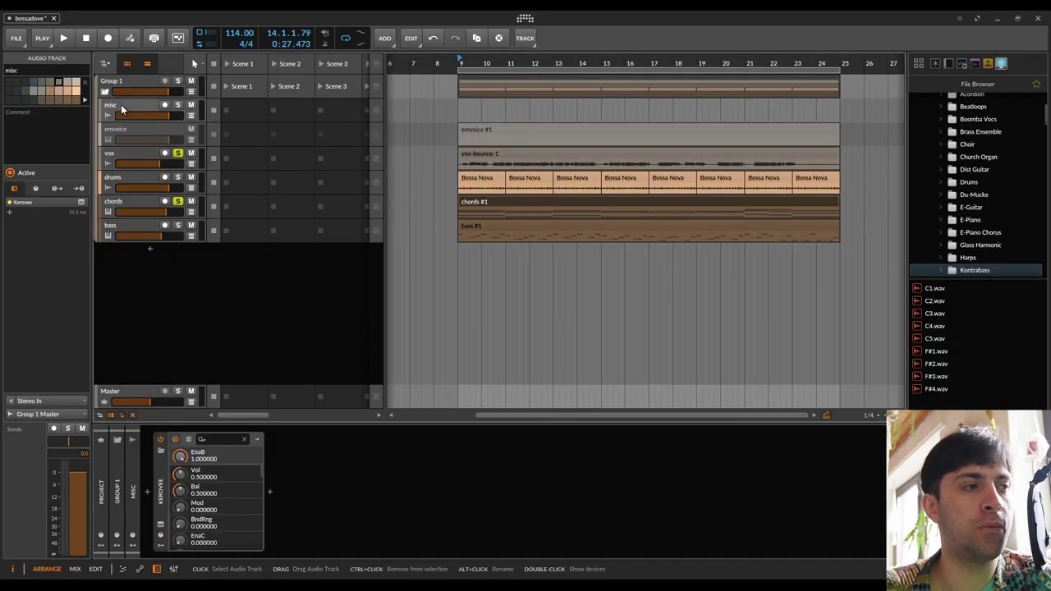
{"action": "left_click", "coordinate": [160, 524]}
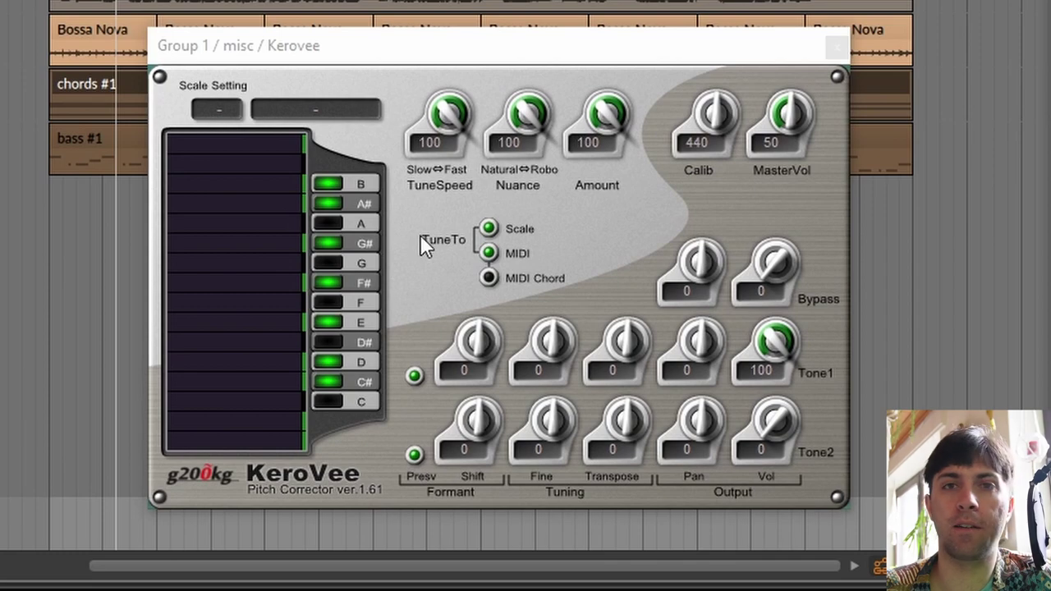
{"action": "left_click", "coordinate": [898, 43]}
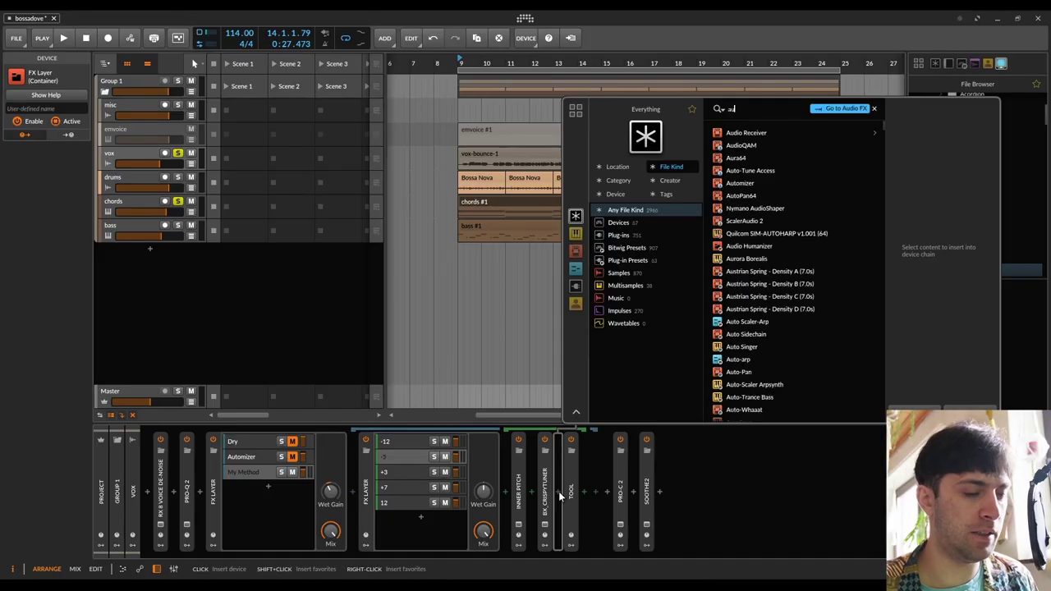
Step: Insert Auto-Tune Access after bx_crispytuner in the -5 layer and set its key to B and its scale to Minor
{"action": "type", "text": "uto"}
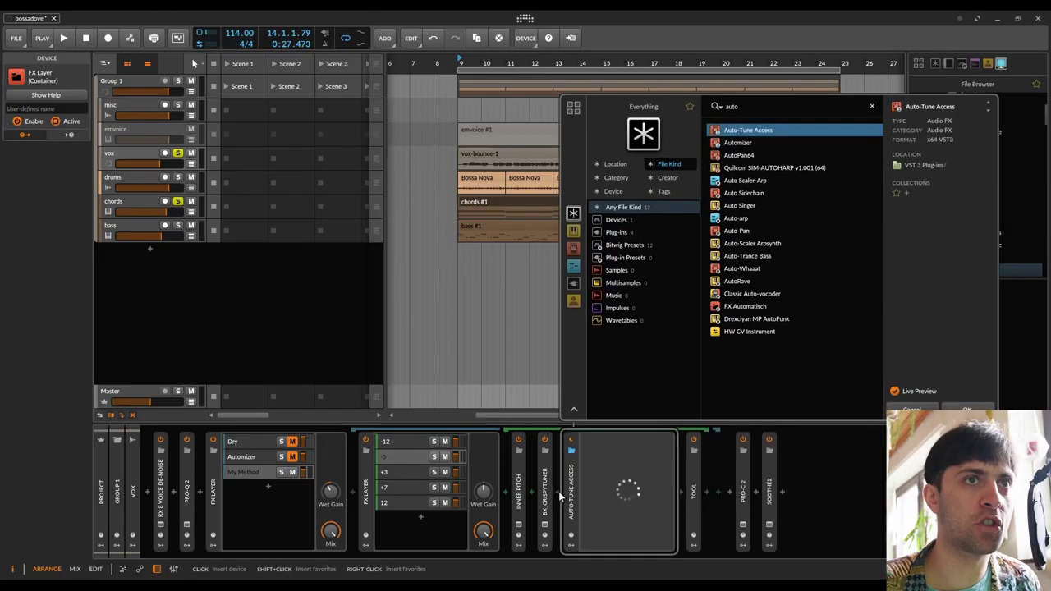
{"action": "key", "text": "Return"}
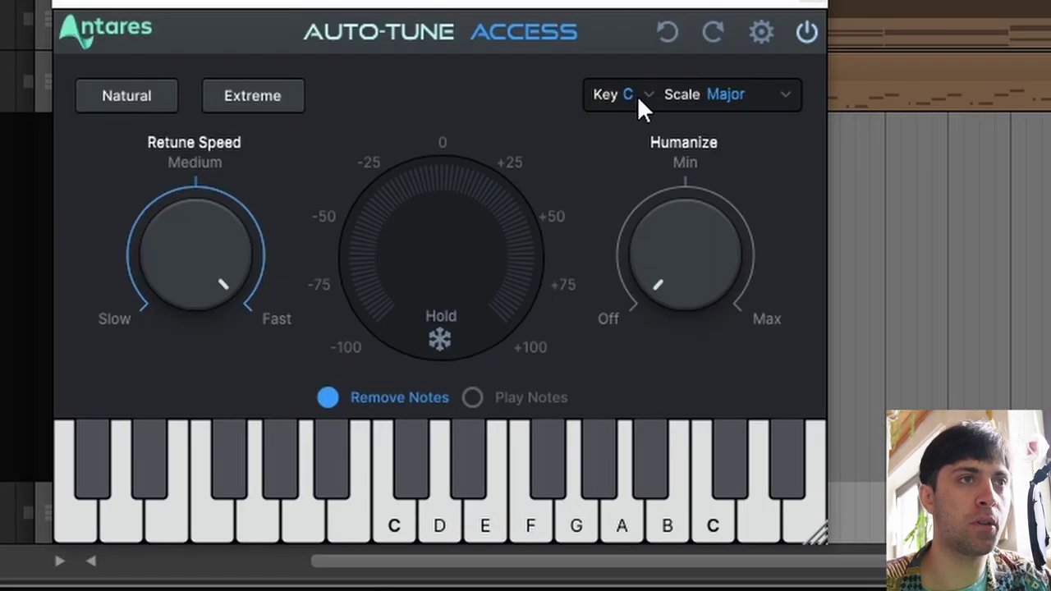
{"action": "left_click", "coordinate": [601, 236]}
{"action": "left_click", "coordinate": [610, 442]}
{"action": "left_click", "coordinate": [784, 93]}
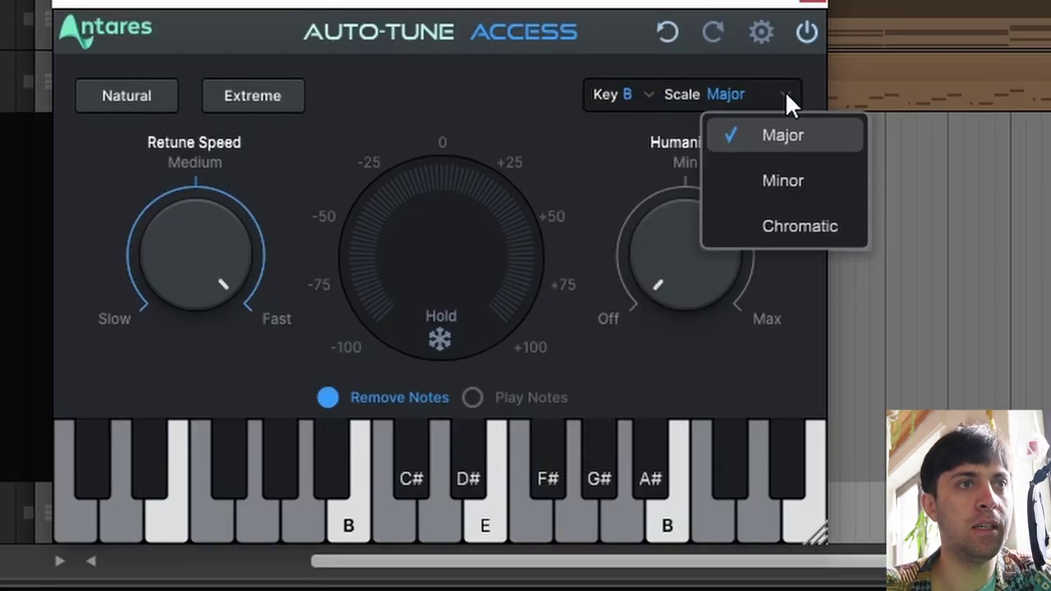
{"action": "left_click", "coordinate": [775, 180]}
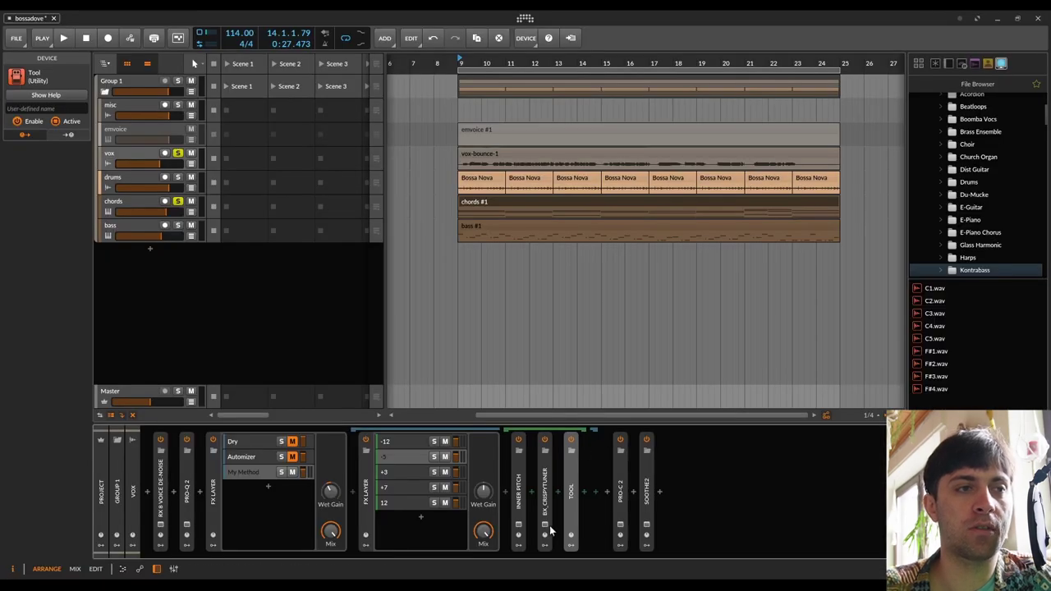
Step: Review the advanced settings of bx_crispytuner in the -5 layer once more and close its window
{"action": "left_click", "coordinate": [545, 524]}
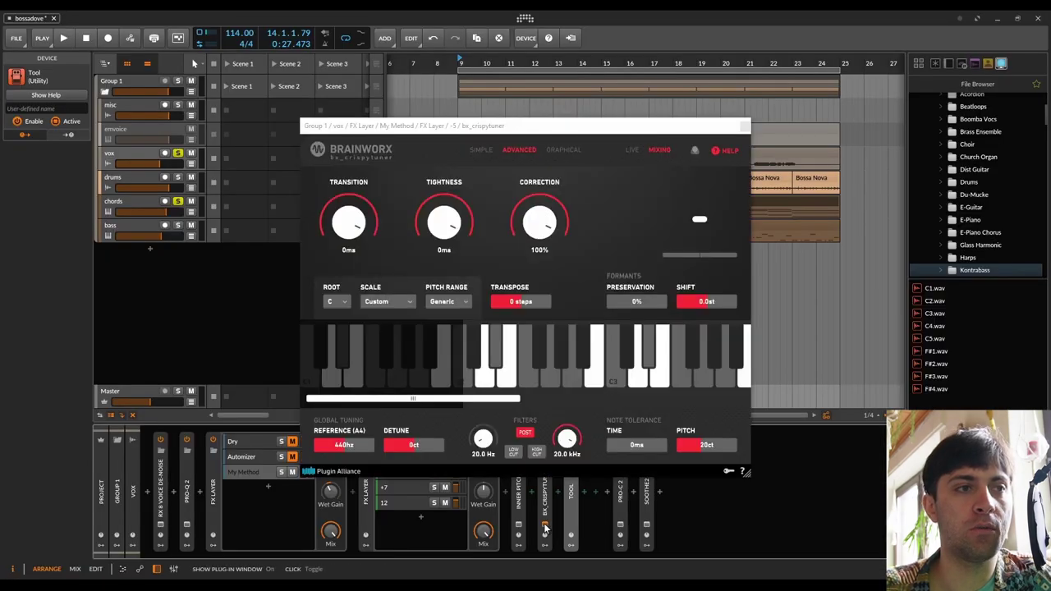
{"action": "left_click", "coordinate": [544, 526]}
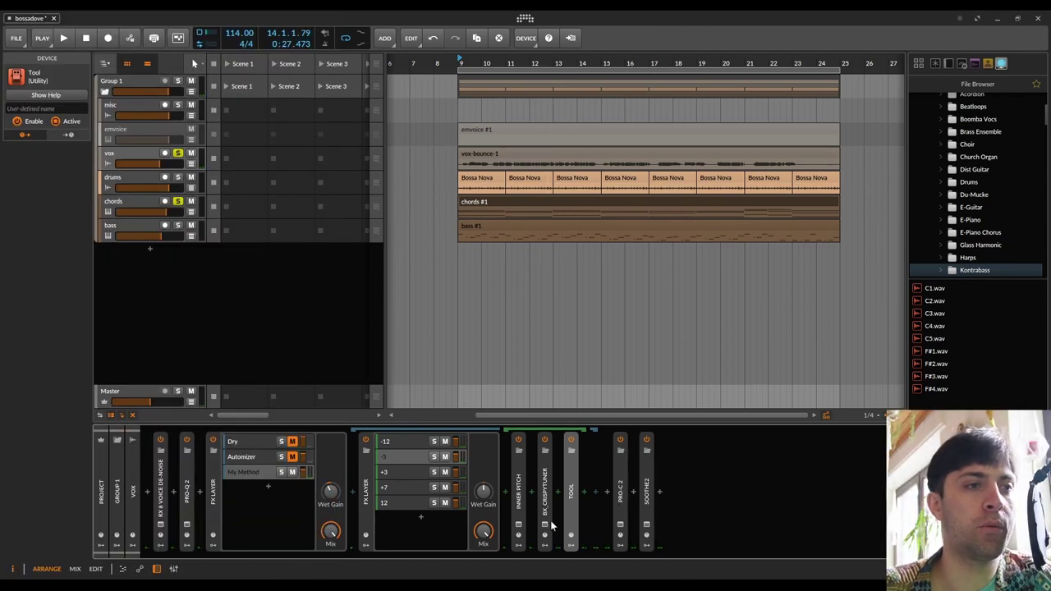
{"action": "left_click", "coordinate": [545, 524]}
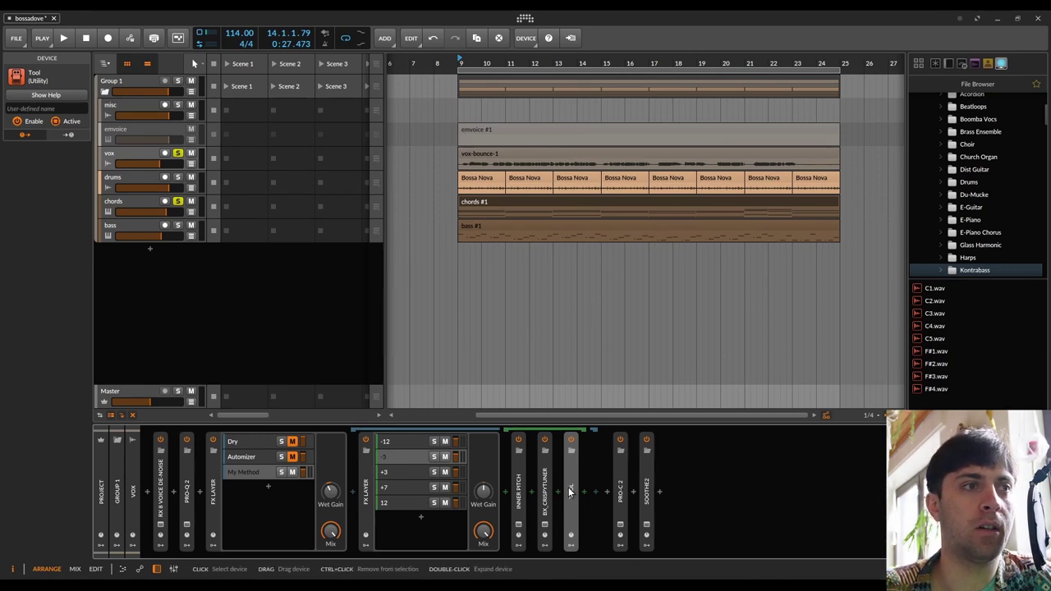
Step: Expand the Tool device in the -5 layer, examine its pan setting and collapse it
{"action": "double_click", "coordinate": [570, 491]}
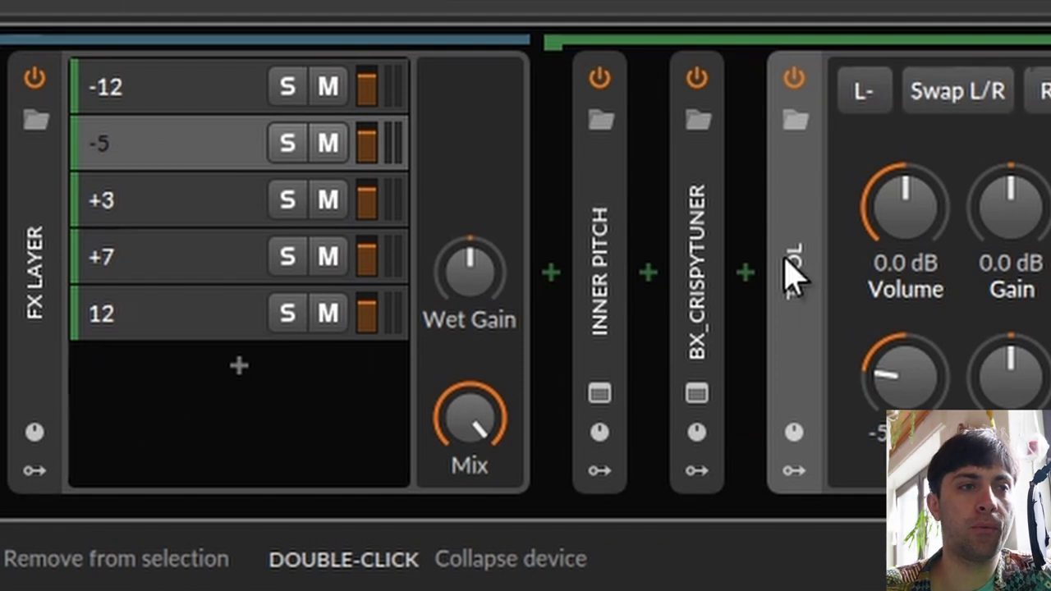
{"action": "left_click", "coordinate": [692, 271]}
{"action": "left_click", "coordinate": [604, 297]}
{"action": "left_click", "coordinate": [697, 283]}
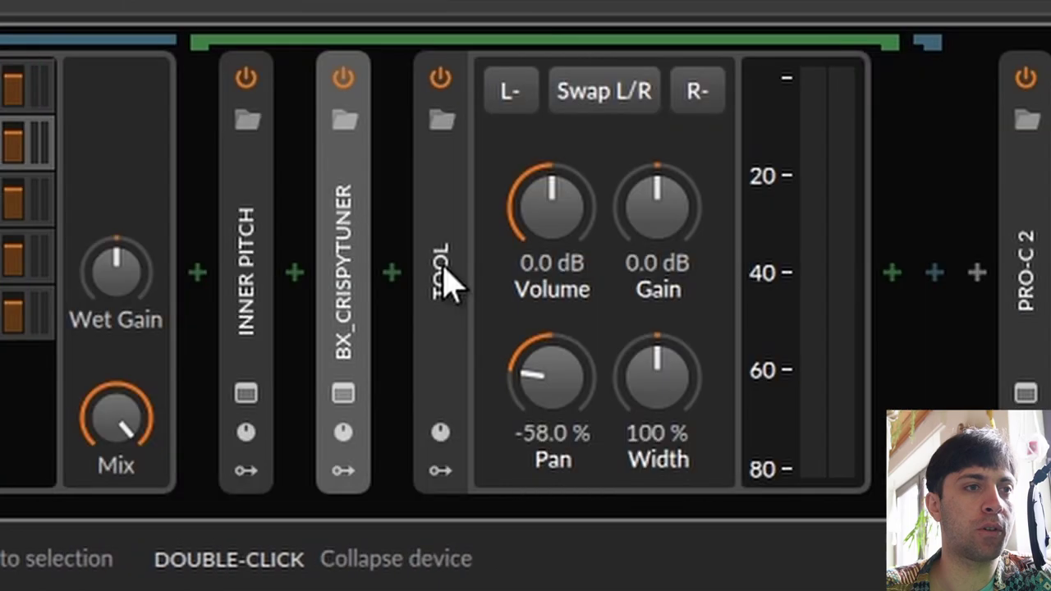
{"action": "left_click", "coordinate": [799, 270]}
{"action": "left_click_drag", "start_coordinate": [551, 374], "coordinate": [567, 328]}
{"action": "double_click", "coordinate": [457, 274]}
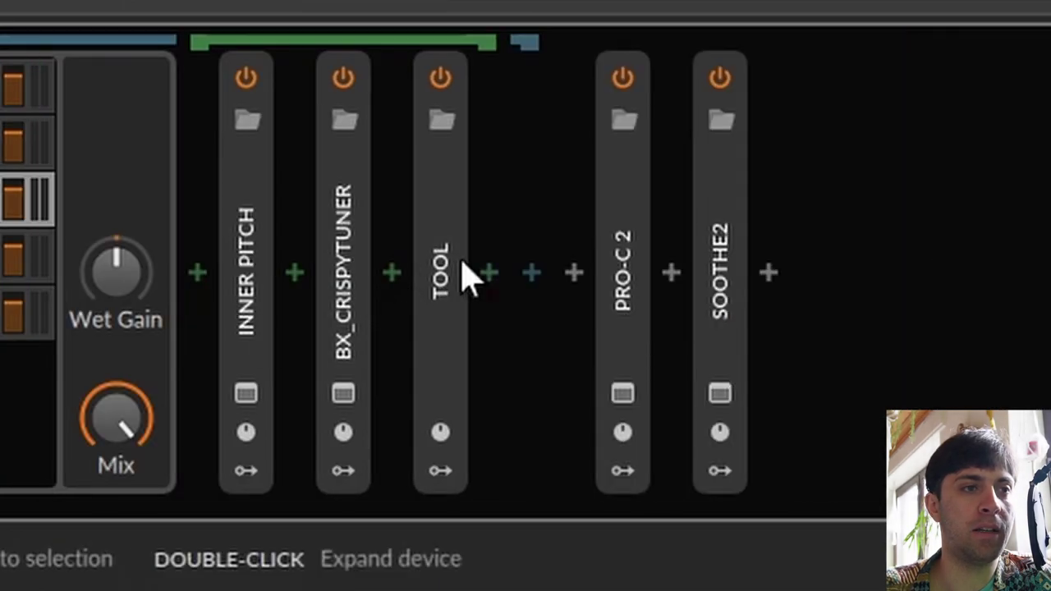
Step: Go through the +3, +7 and 12 layers and check the pan setting of each Tool device
{"action": "double_click", "coordinate": [446, 282]}
{"action": "double_click", "coordinate": [435, 332]}
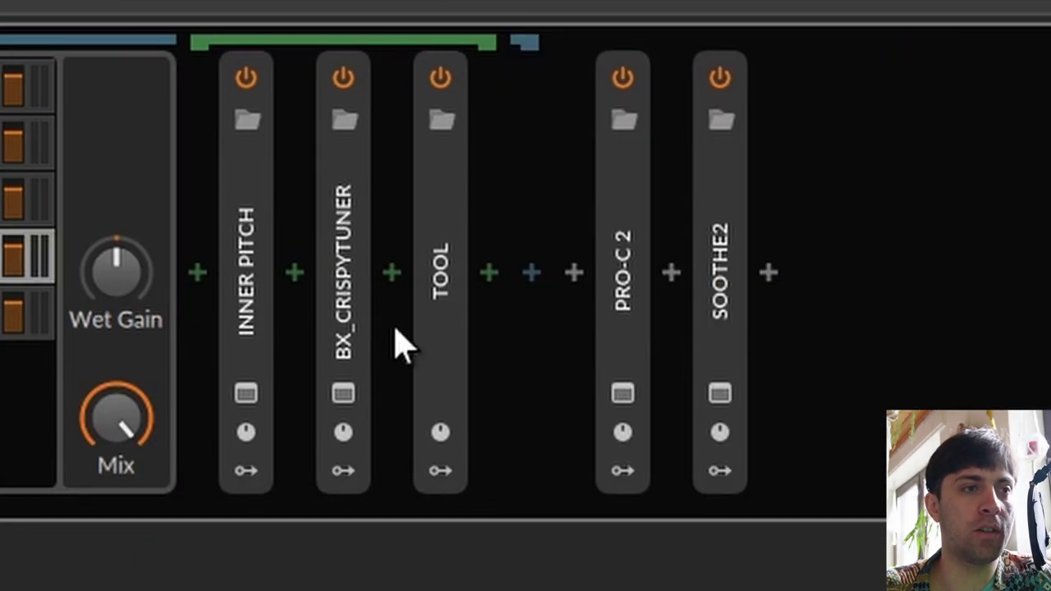
{"action": "double_click", "coordinate": [446, 329]}
{"action": "left_click_drag", "start_coordinate": [542, 370], "coordinate": [504, 375]}
{"action": "double_click", "coordinate": [441, 328]}
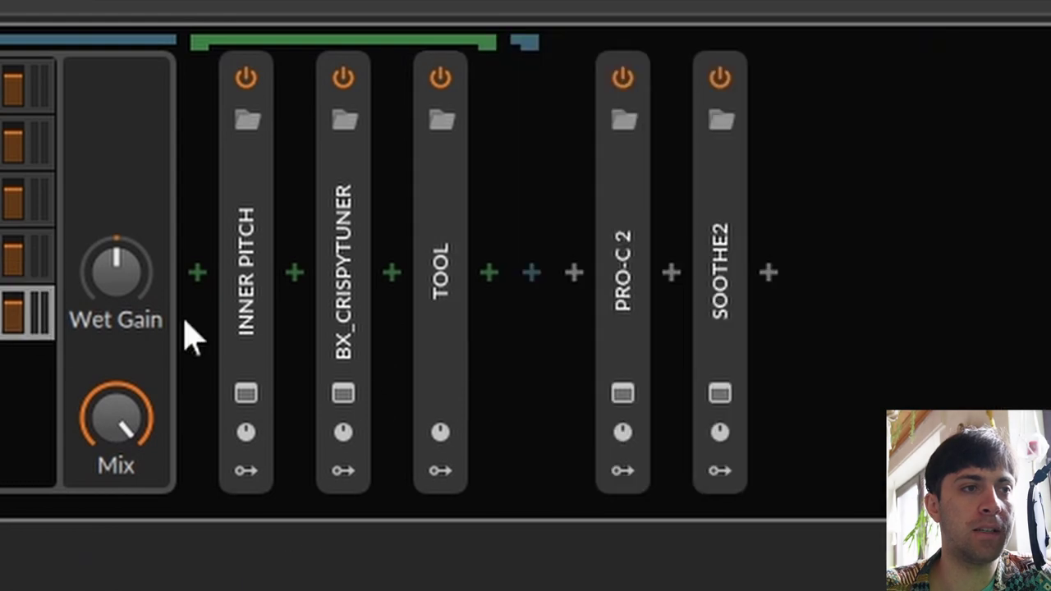
{"action": "double_click", "coordinate": [451, 323]}
{"action": "double_click", "coordinate": [451, 323]}
{"action": "double_click", "coordinate": [447, 320]}
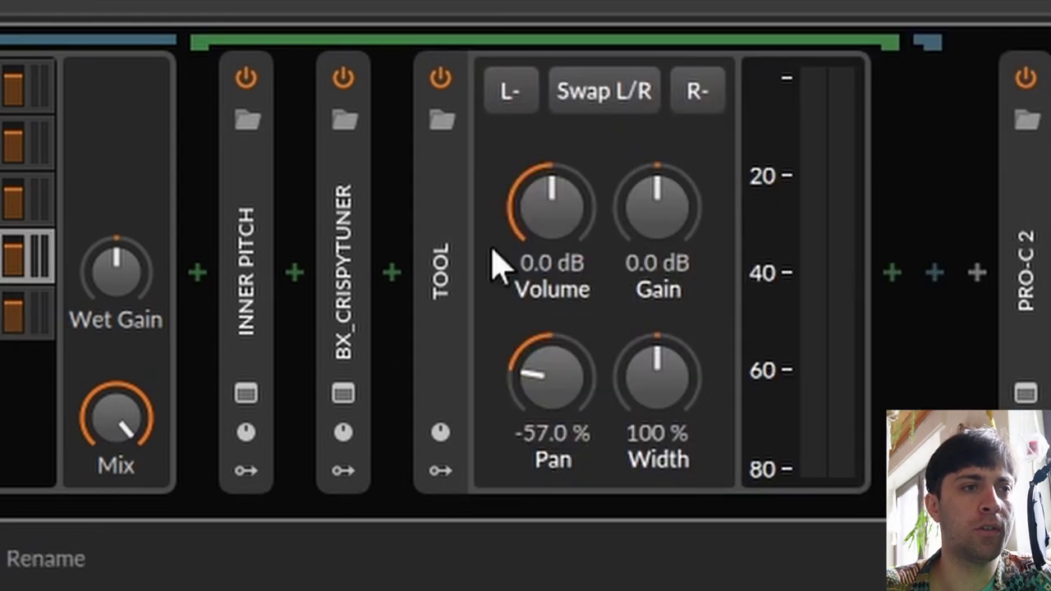
Step: Compare the Tool panning of the +7 layer with the other harmony layers and leave the Tool devices collapsed
{"action": "double_click", "coordinate": [446, 279]}
{"action": "double_click", "coordinate": [443, 283]}
{"action": "double_click", "coordinate": [443, 283]}
{"action": "double_click", "coordinate": [443, 283]}
{"action": "double_click", "coordinate": [431, 271]}
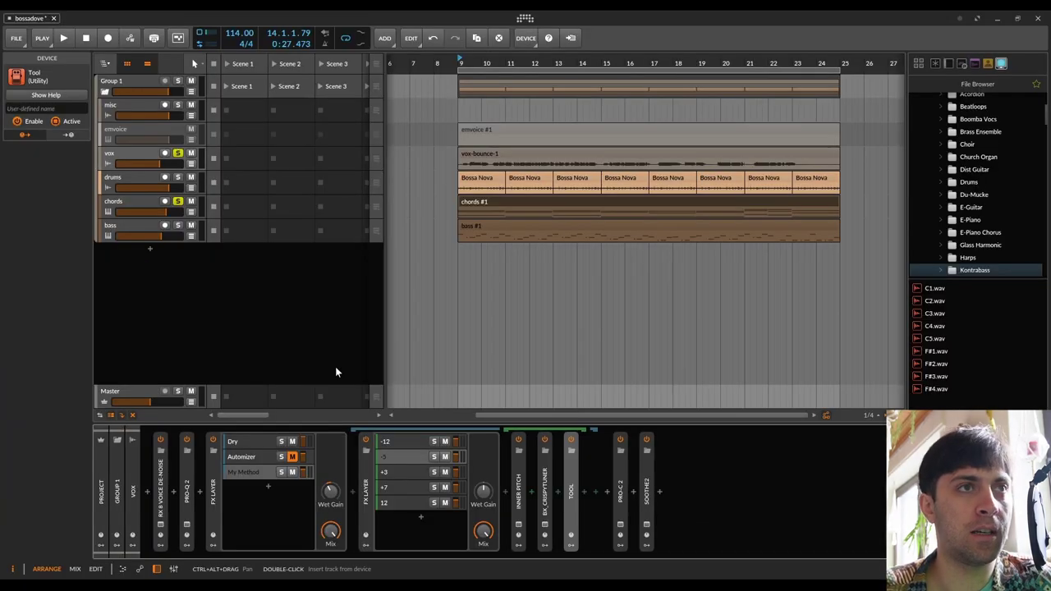
Step: Open the Automizer plug-in window in the Automizer layer
{"action": "left_click", "coordinate": [392, 522]}
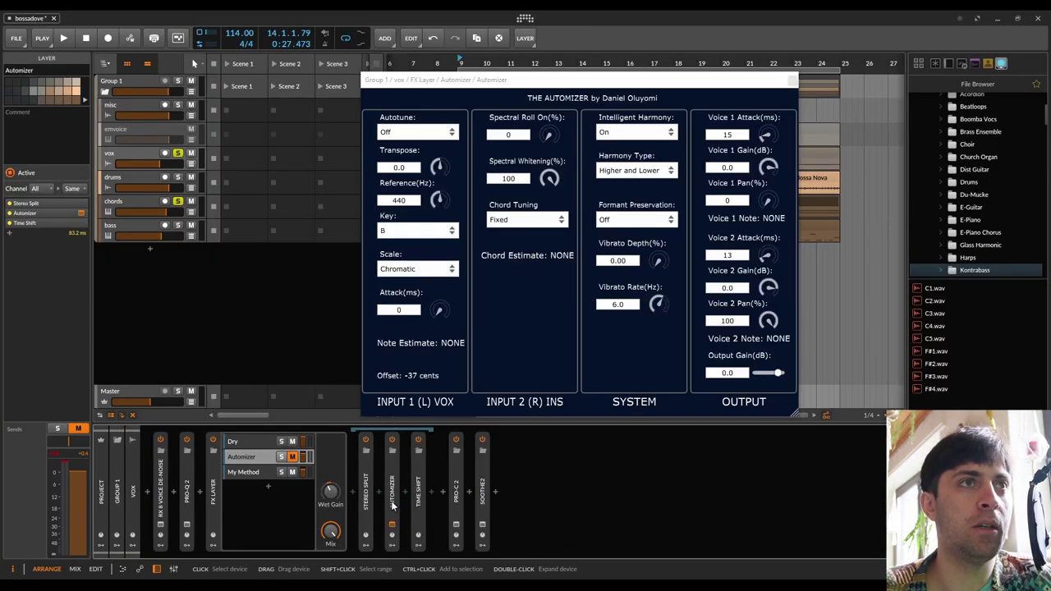